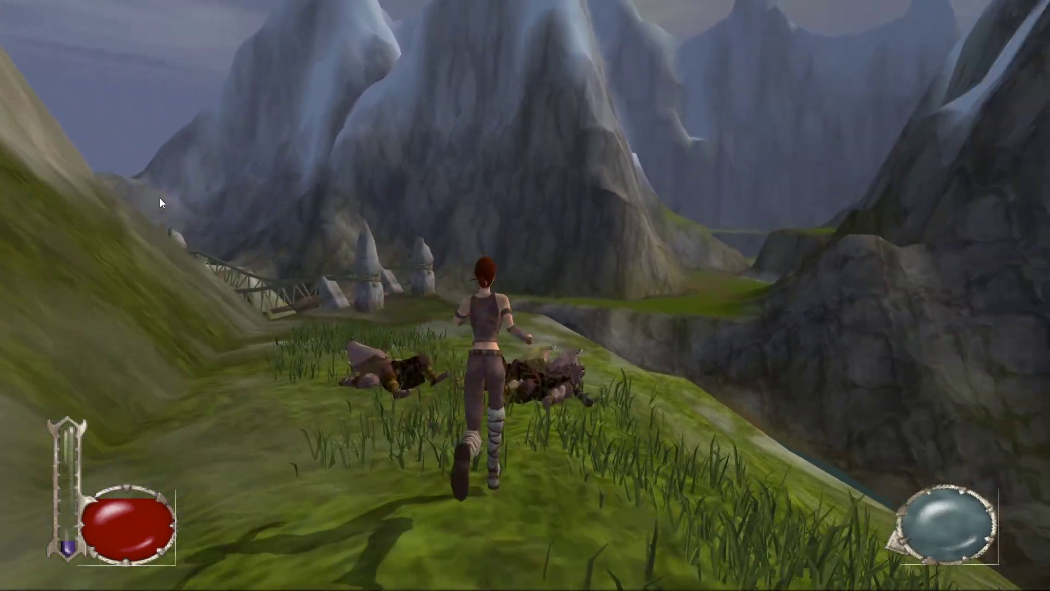
key("Up")
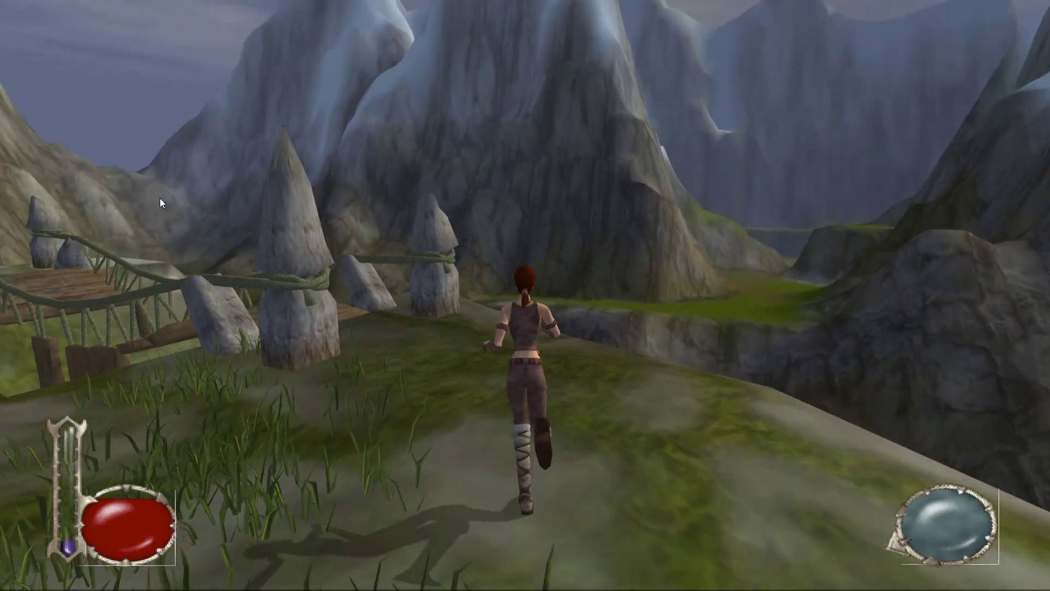
key("Left")
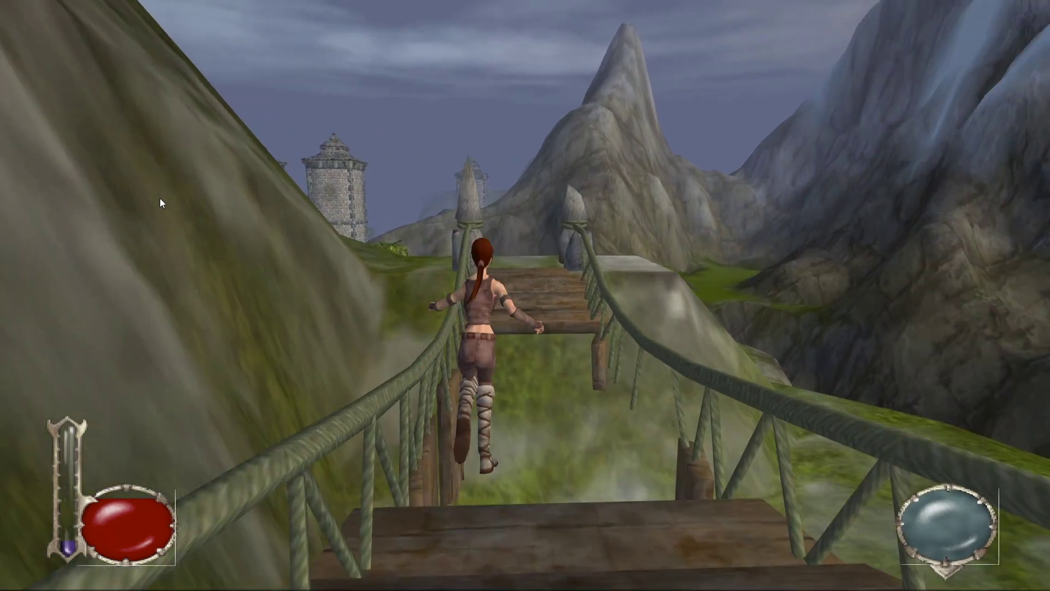
key("Up")
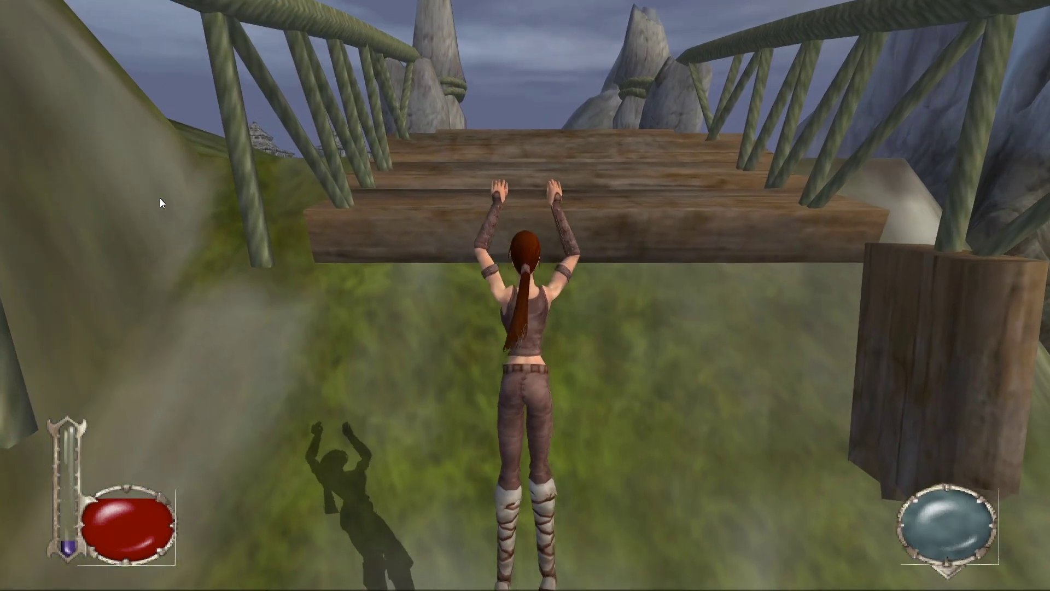
key("Up")
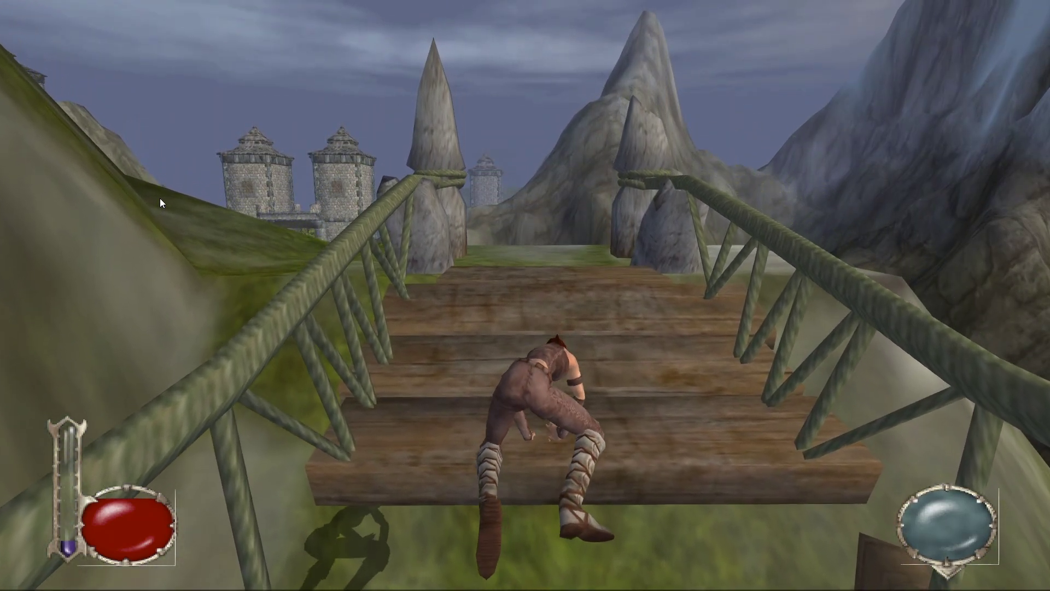
key("Up")
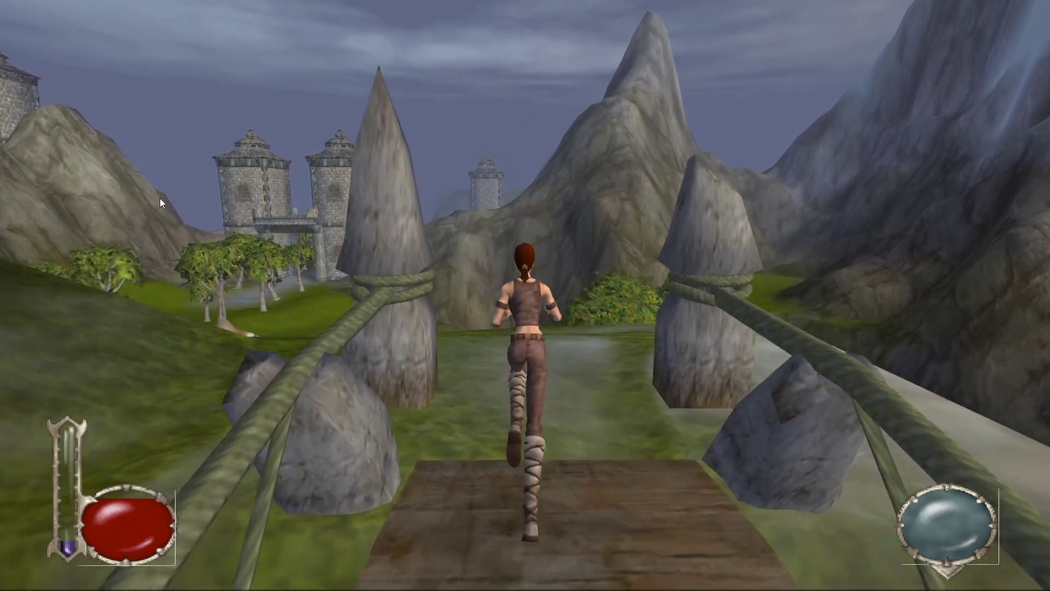
key("Up")
key("Left")
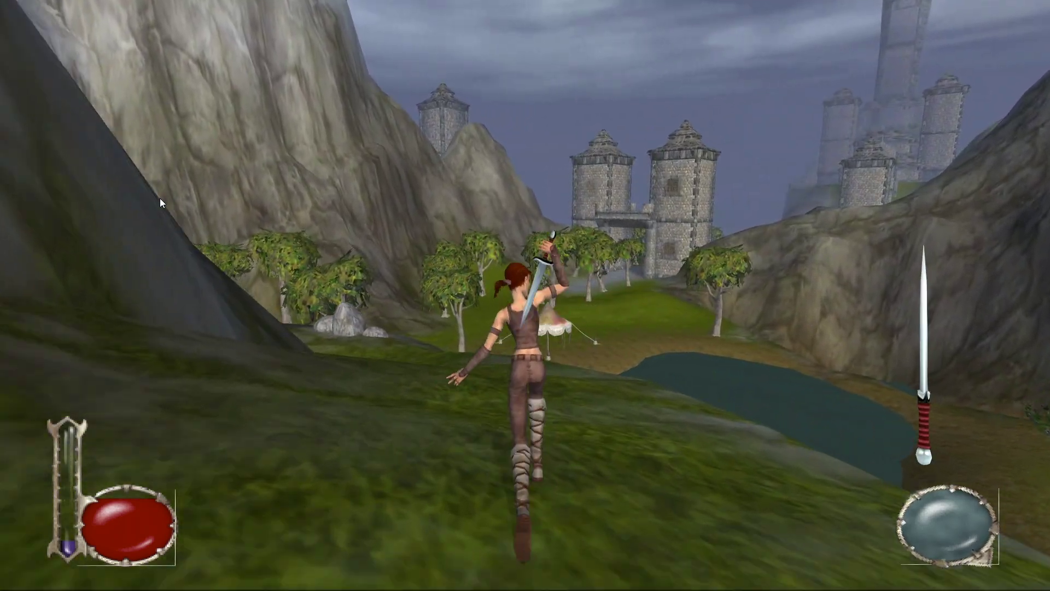
key("Up")
key("Left")
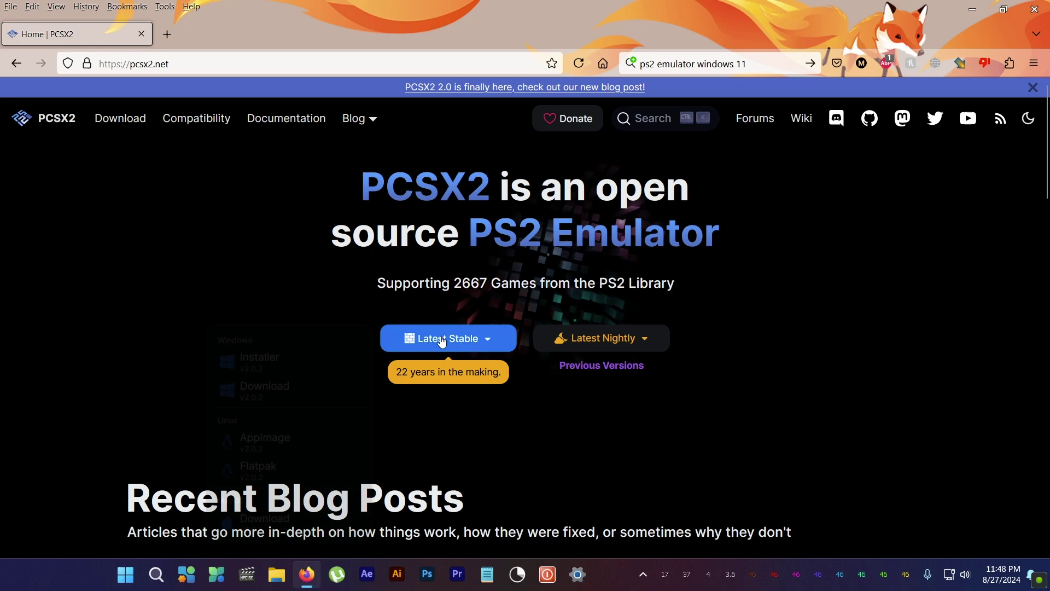
Download the latest stable PCSX2 Windows installer, v2.0.2, from the PCSX2 website and show the downloaded file.
left_click(441, 340)
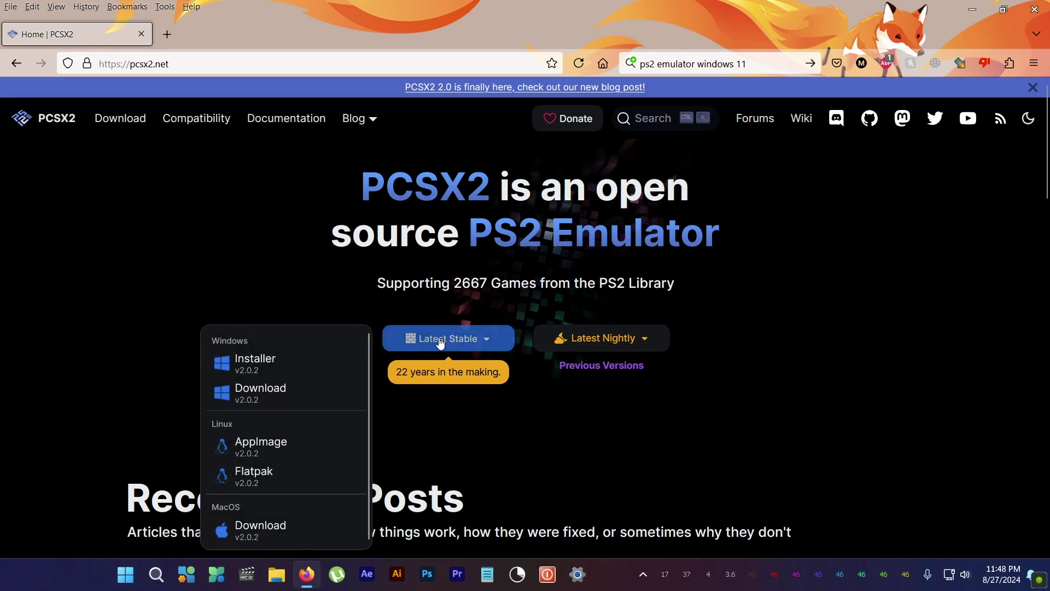
left_click(268, 372)
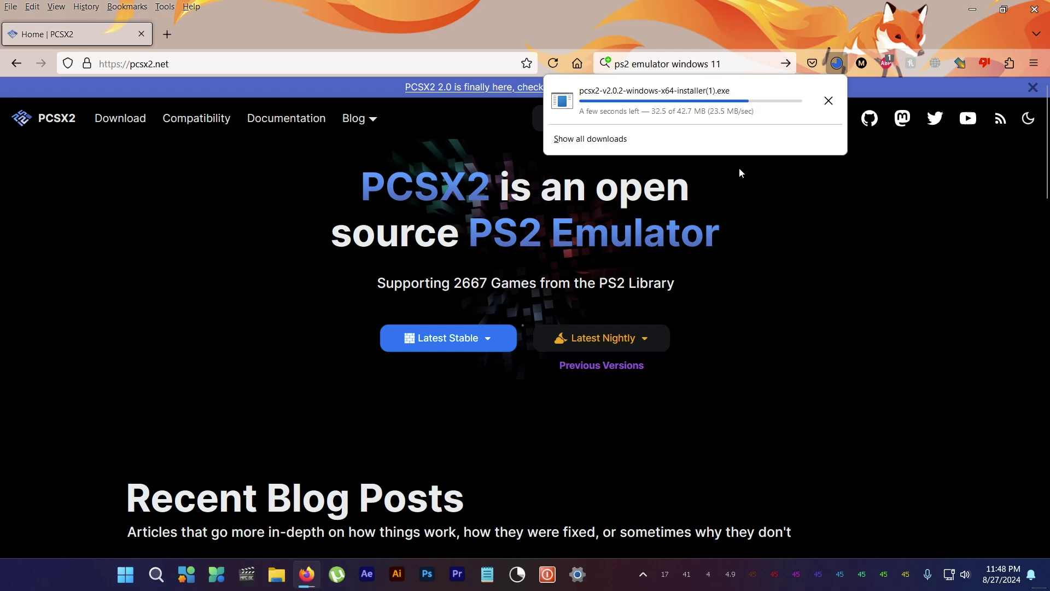
left_click(828, 100)
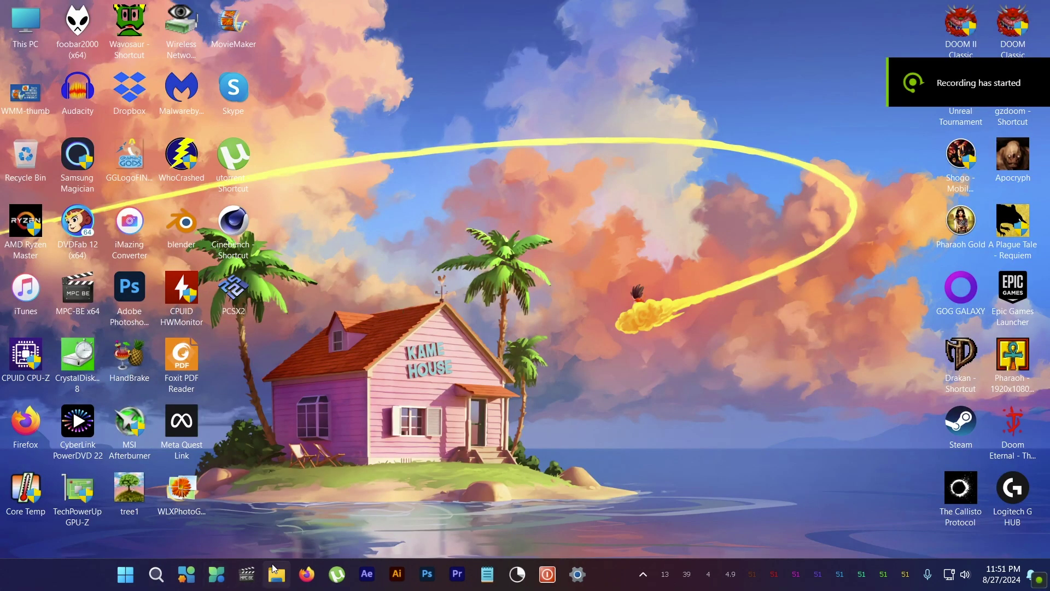
Search romsgames.net for "drakan" and download the PlayStation 2 game Drakan: The Ancients' Gates.
left_click(306, 573)
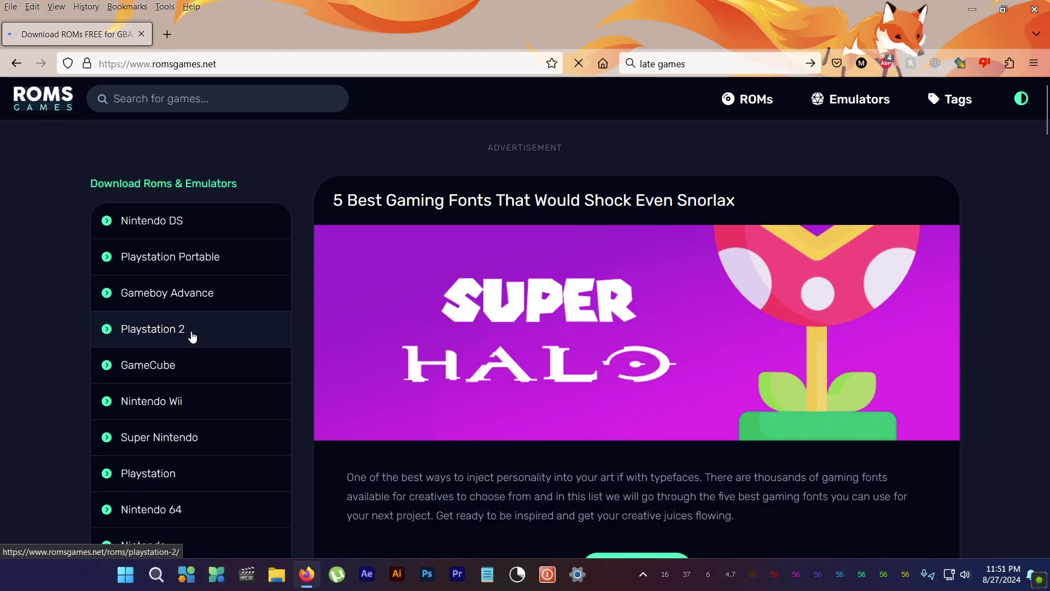
left_click(193, 330)
left_click(290, 99)
type("drakan")
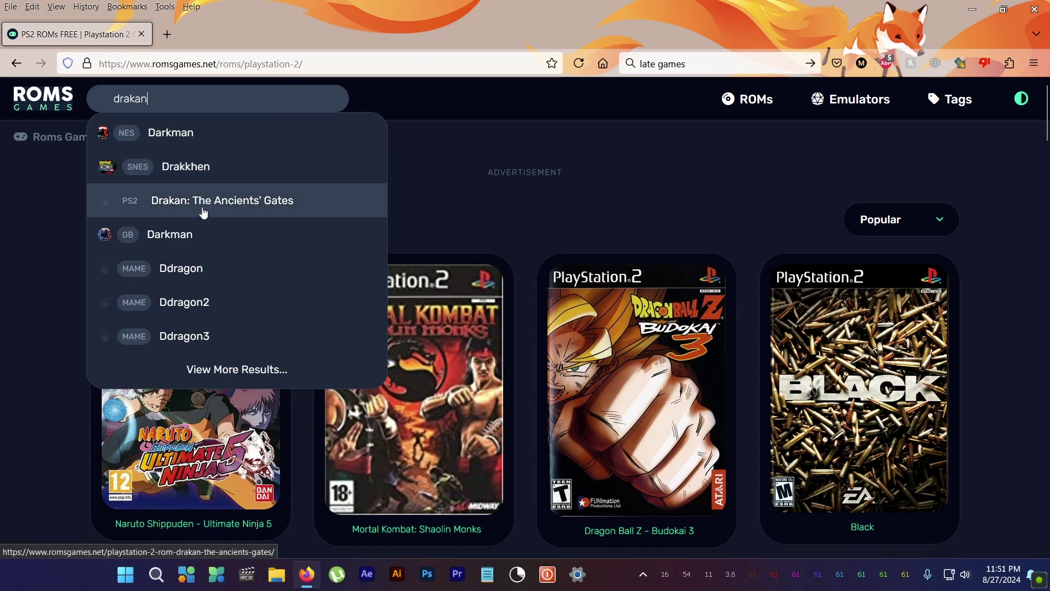
left_click(204, 210)
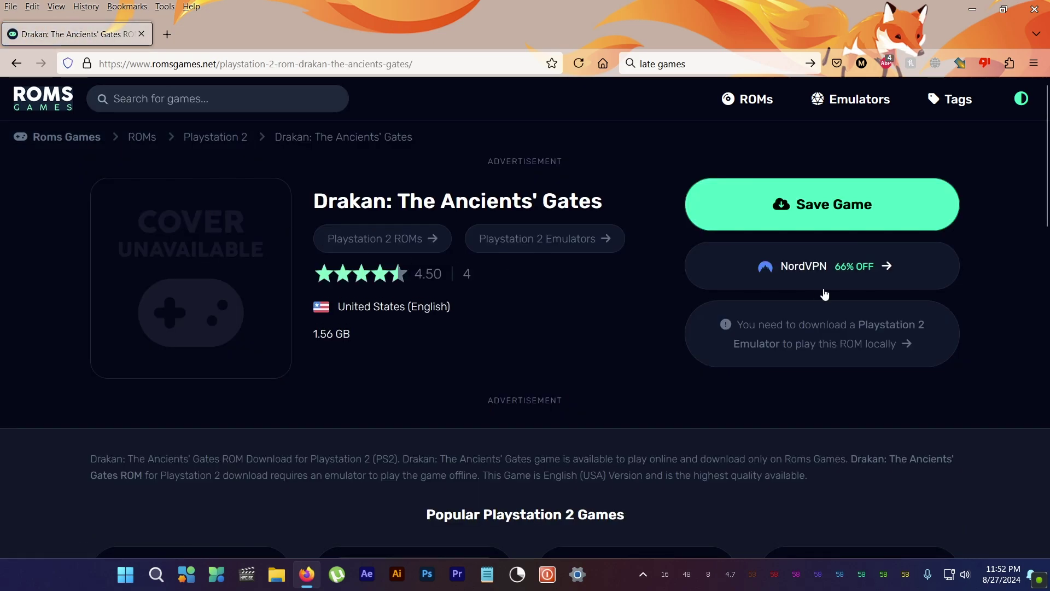
left_click(818, 205)
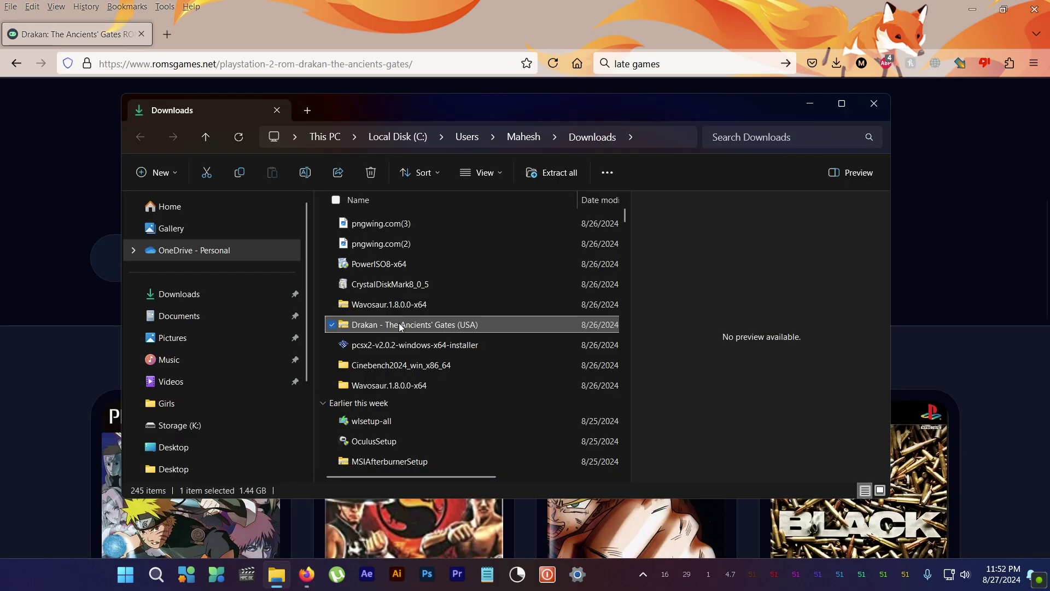
Extract the Drakan - The Ancients' Gates (USA) archive to its own folder with WinRAR and select the ISO file inside.
right_click(398, 322)
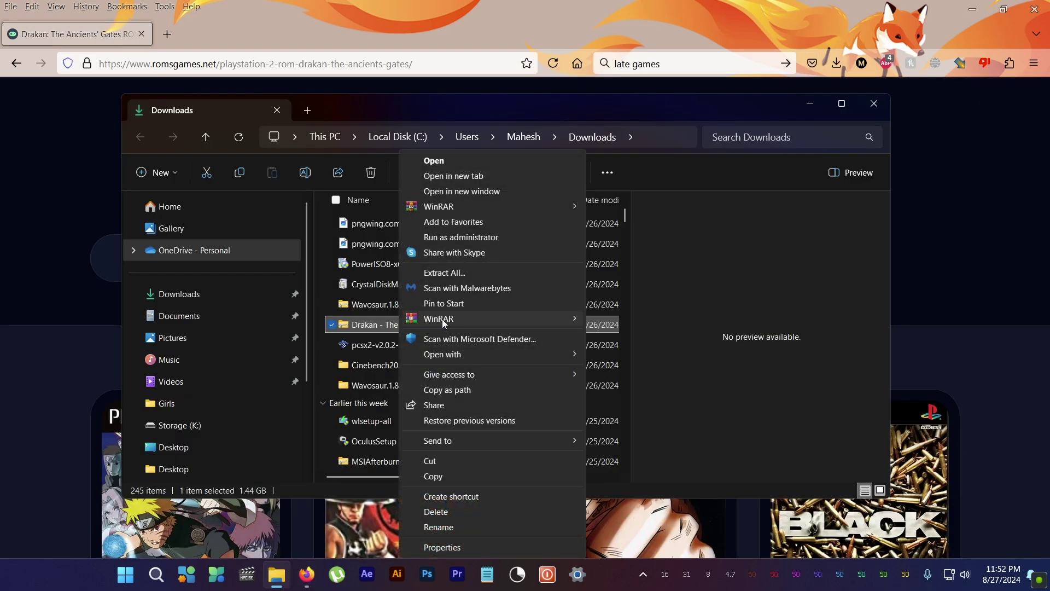
mouse_move(547, 318)
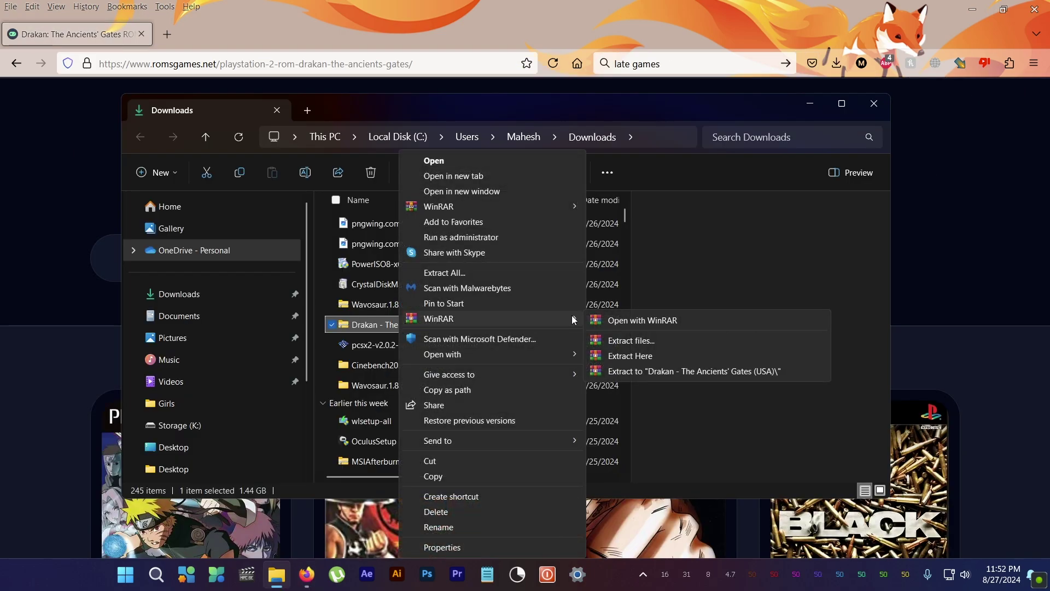
left_click(657, 369)
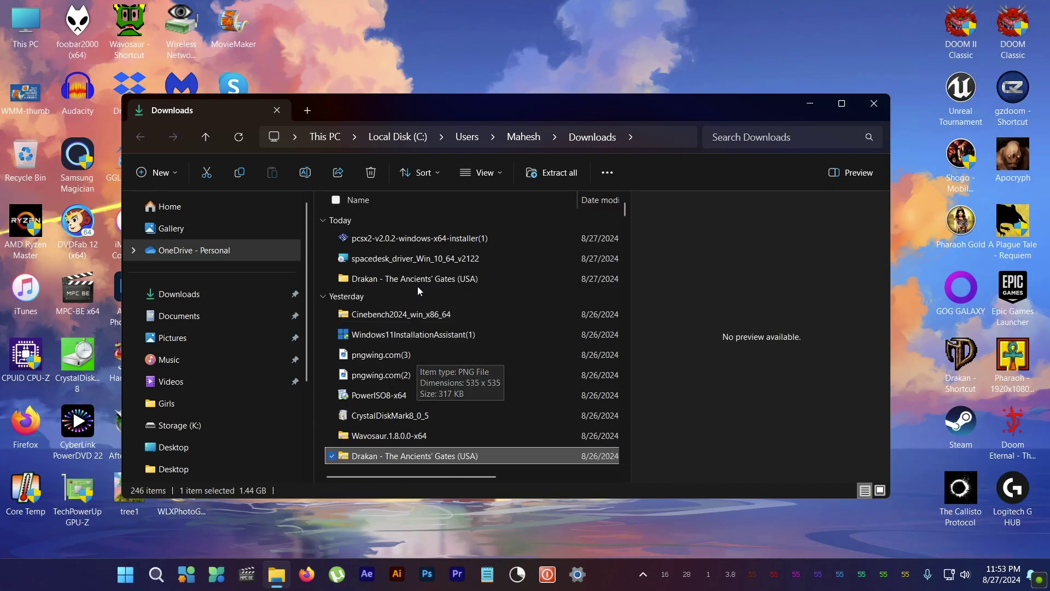
double_click(421, 280)
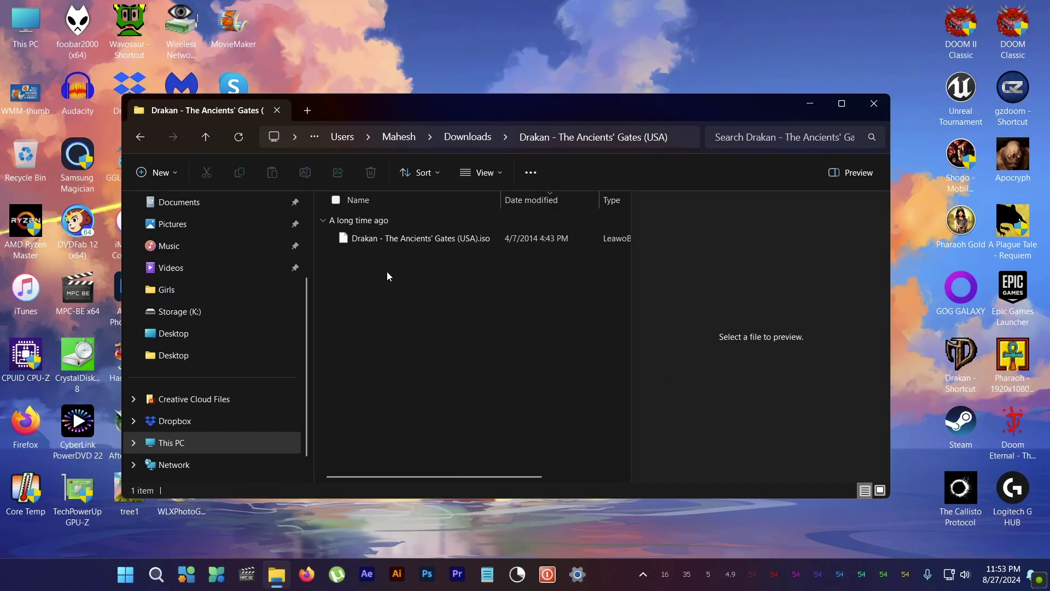
left_click(412, 239)
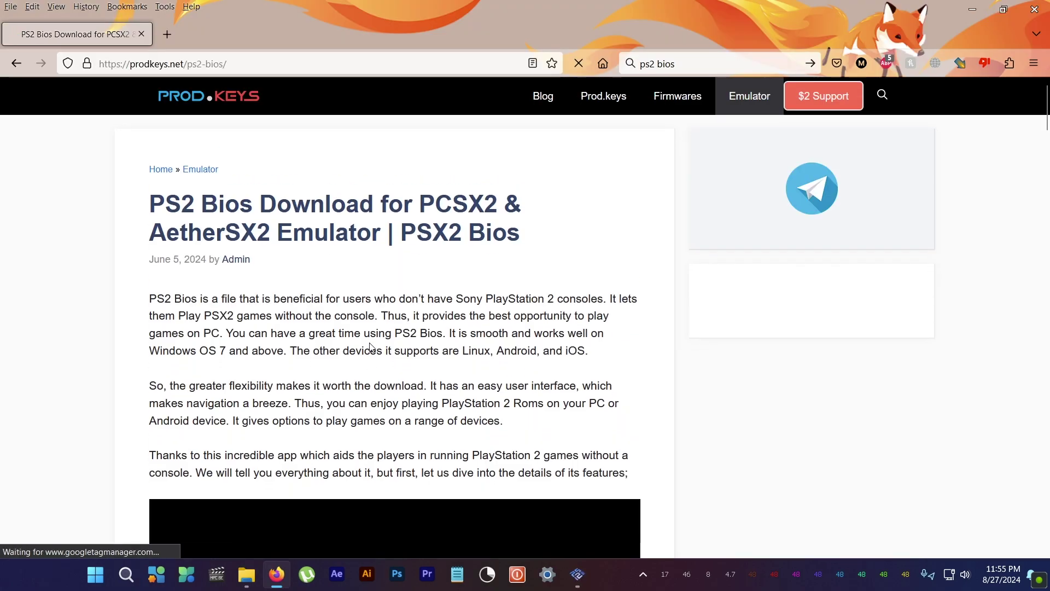
Download the Sony PlayStation 2 BIOS (U)(v1.6)(2002-02-07)[SCPH39001] from the BIOS file table on the prodkeys page.
scroll(370, 346, "down", 4)
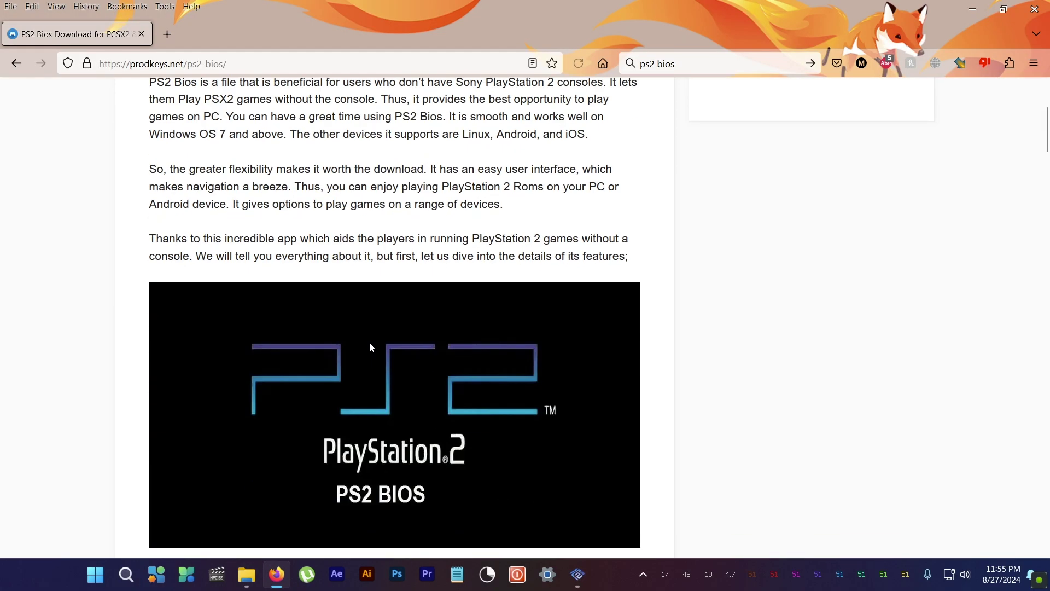
scroll(369, 346, "down", 8)
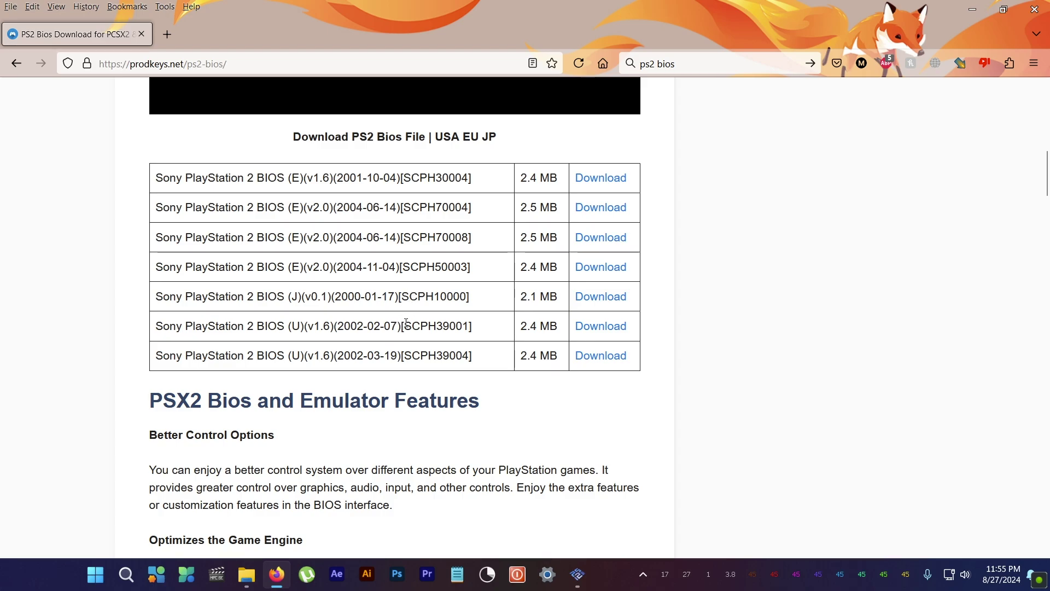
scroll(411, 348, "up", 13)
scroll(343, 310, "down", 12)
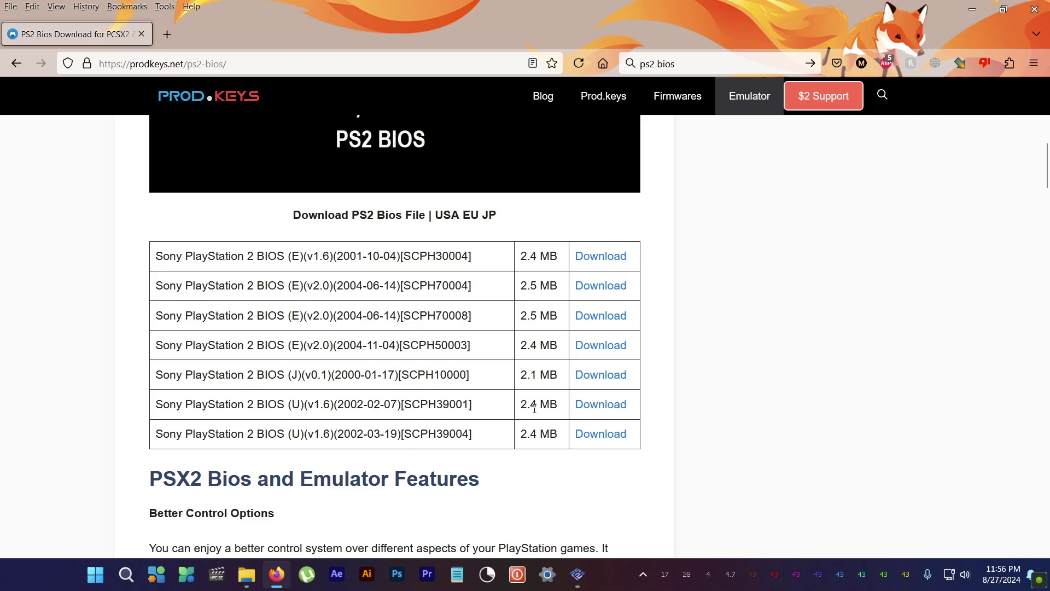
left_click(584, 411)
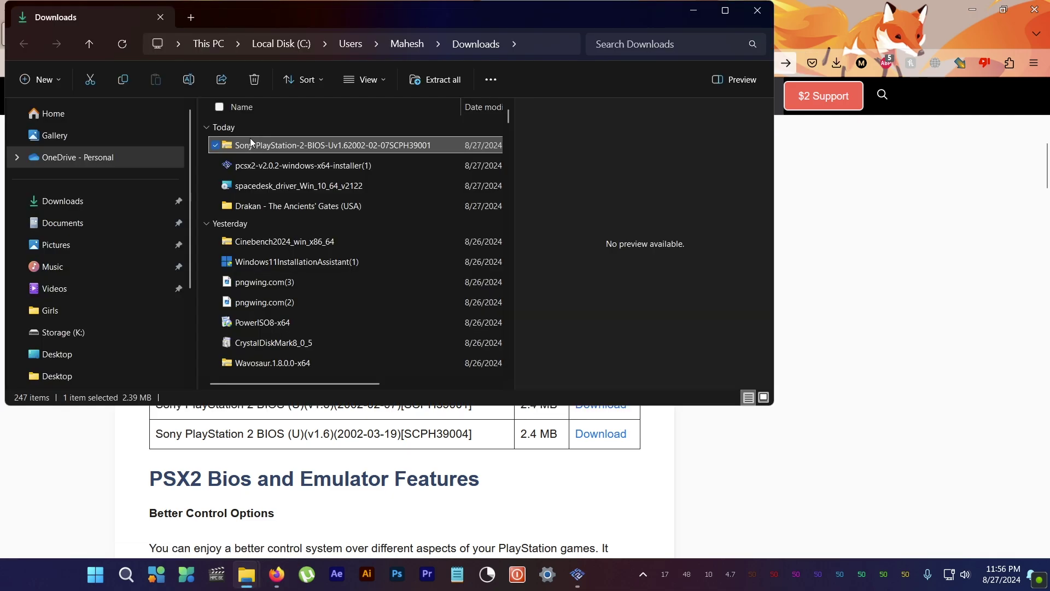
Extract the downloaded SCPH39001 BIOS archive to its own folder with WinRAR and open the extracted folder.
right_click(255, 145)
mouse_move(429, 306)
left_click(523, 363)
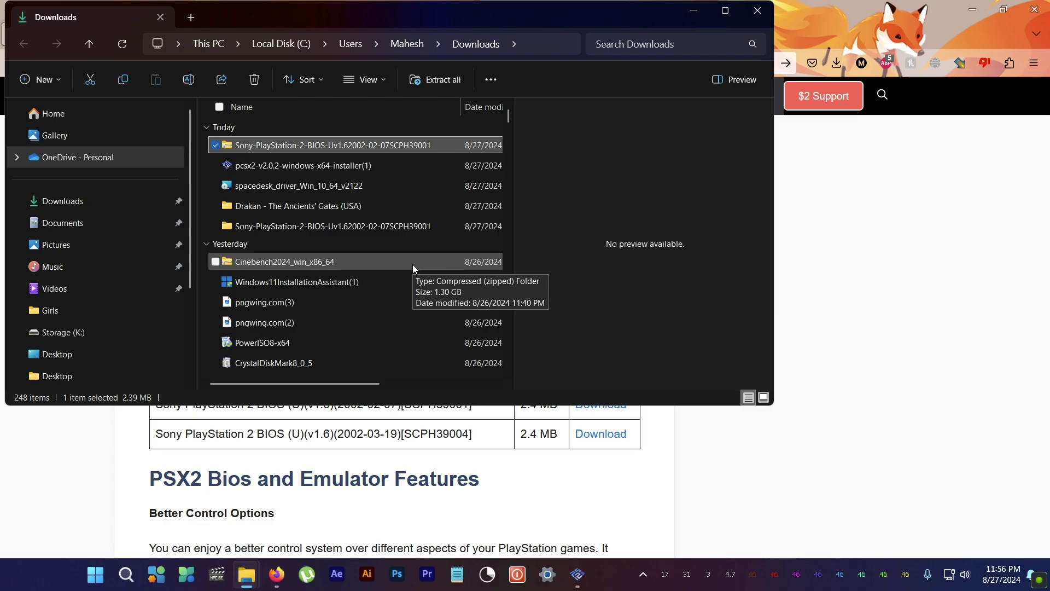
left_click(321, 227)
double_click(321, 226)
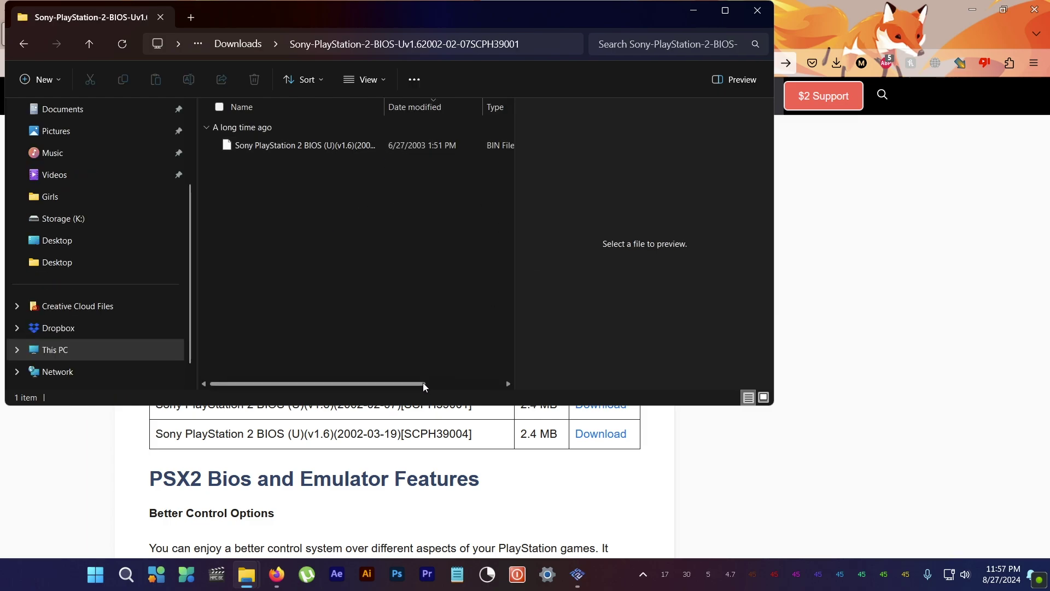
scroll(452, 369, "right", 3)
scroll(453, 369, "left", 2)
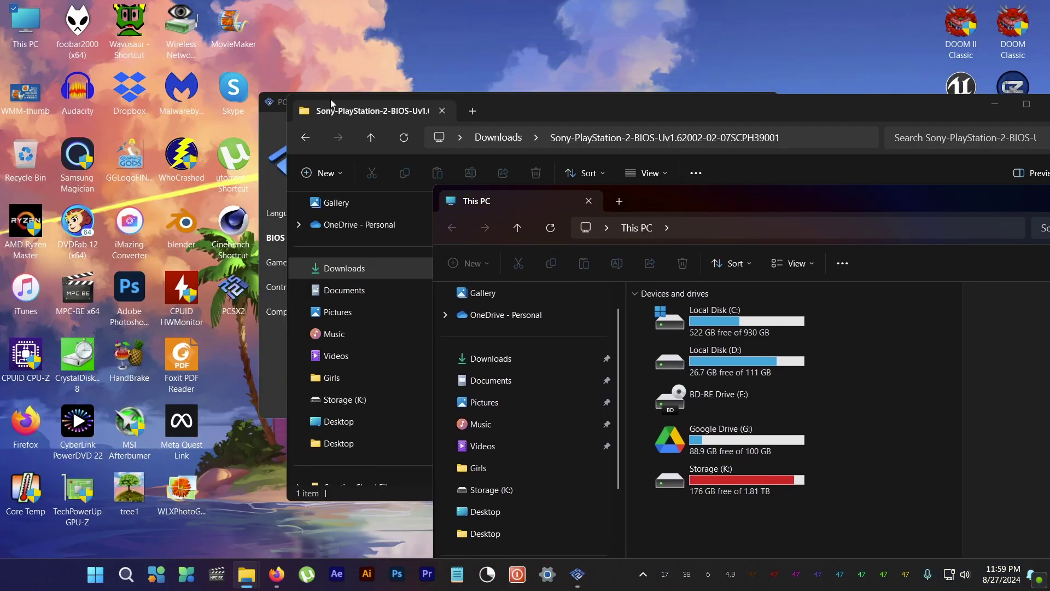
Arrange the PCSX2 Setup Wizard and the extracted BIOS folder window so both can be reached on the desktop.
left_click(367, 97)
left_click_drag(540, 107, 710, 107)
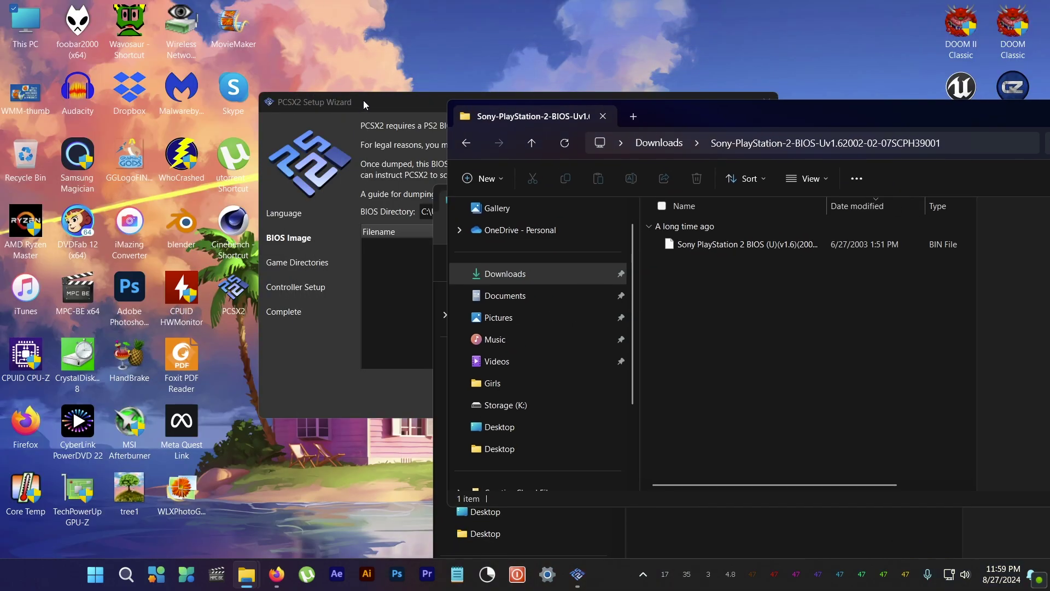
left_click_drag(363, 100, 142, 60)
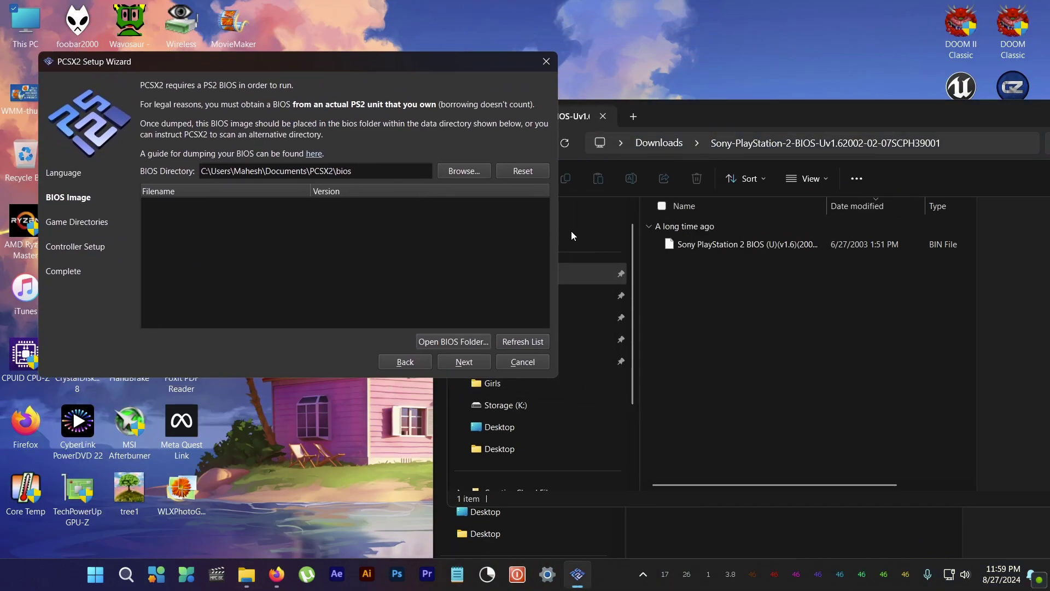
left_click(750, 110)
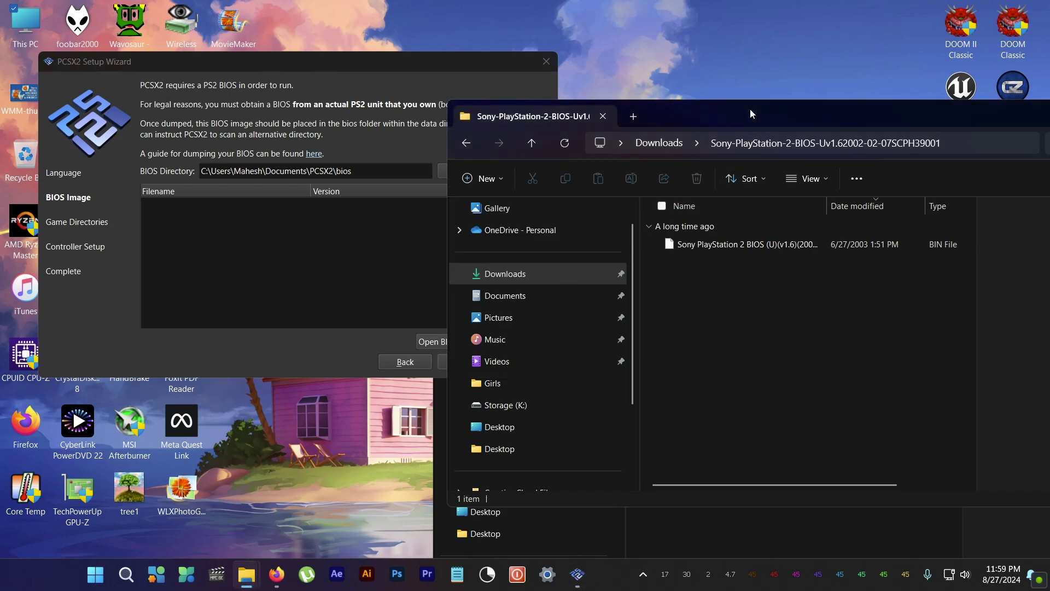
left_click_drag(750, 109, 585, 48)
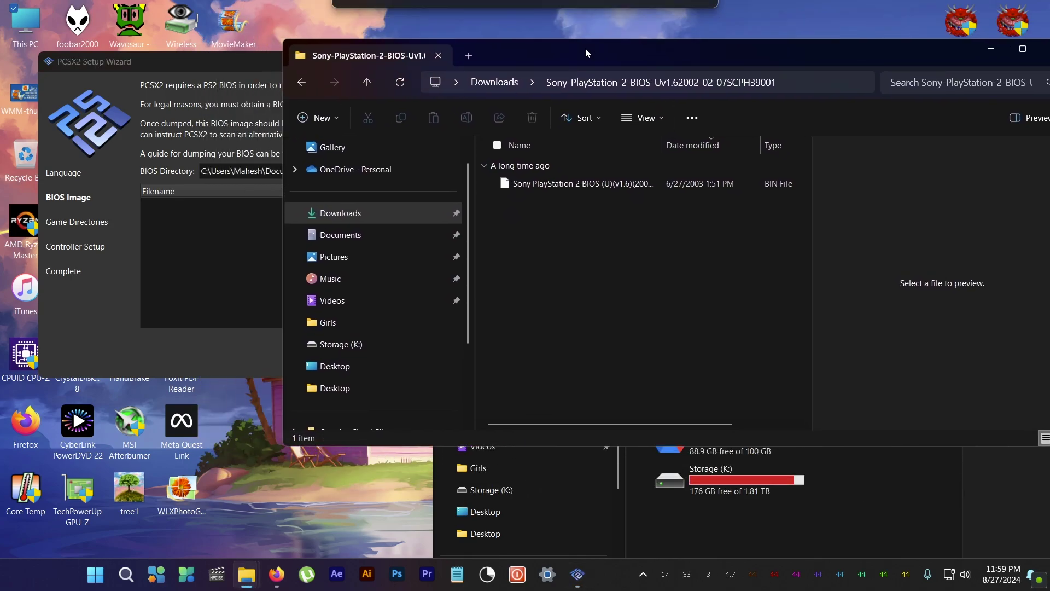
Open the PCSX2 folder inside Documents in the This PC window, following the BIOS directory path in the wizard.
left_click(897, 481)
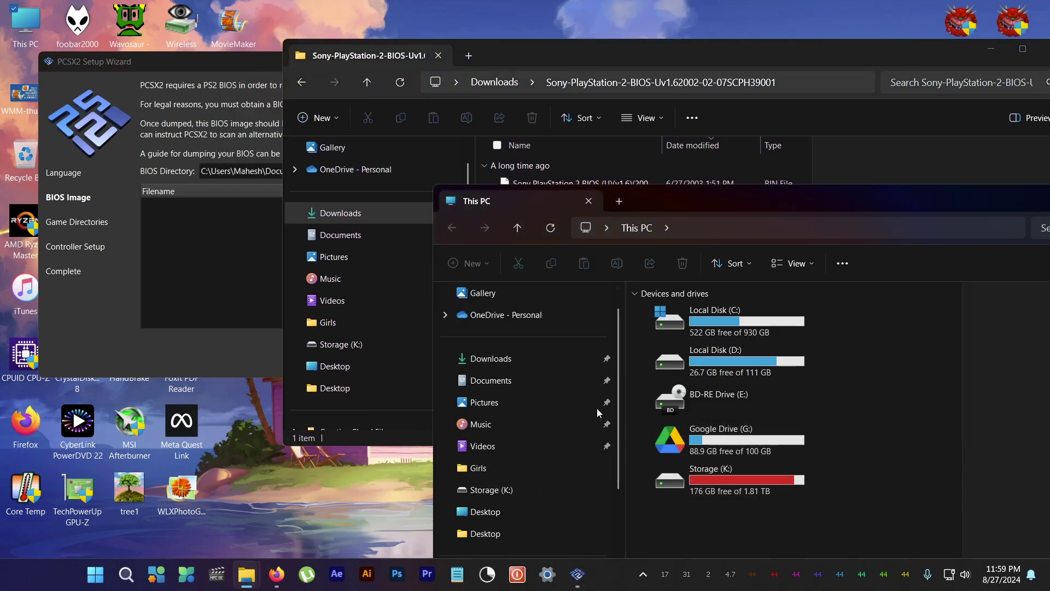
left_click(492, 381)
left_click_drag(209, 55, 208, 51)
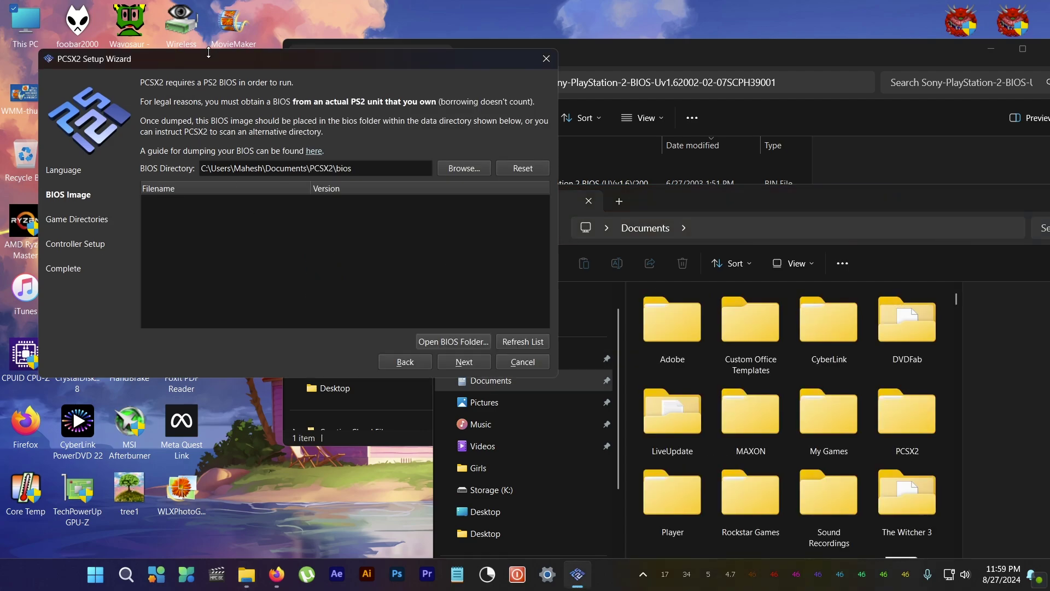
scroll(801, 430, "down", 5)
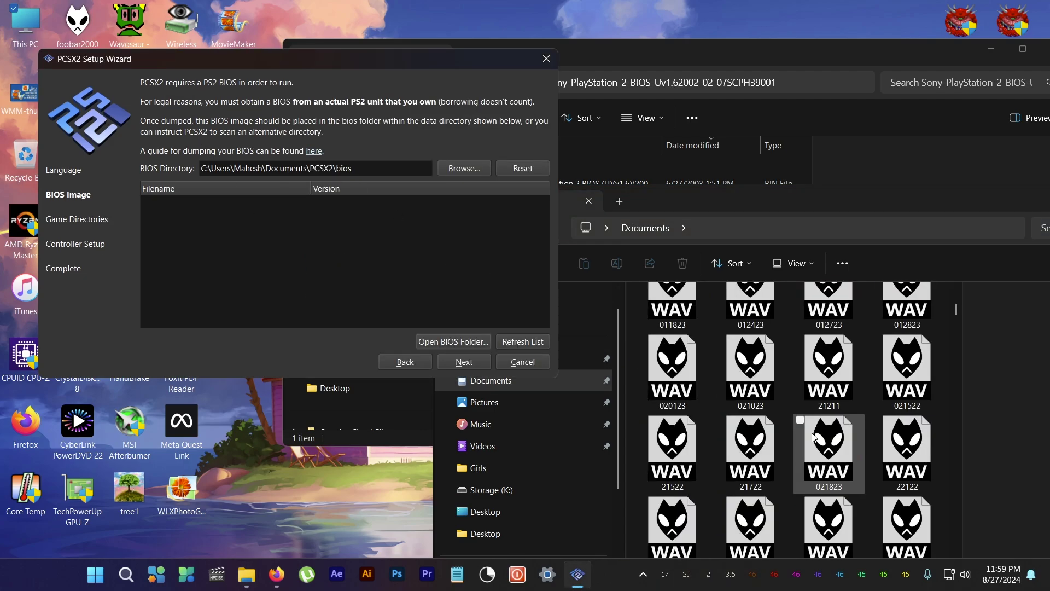
scroll(811, 432, "up", 5)
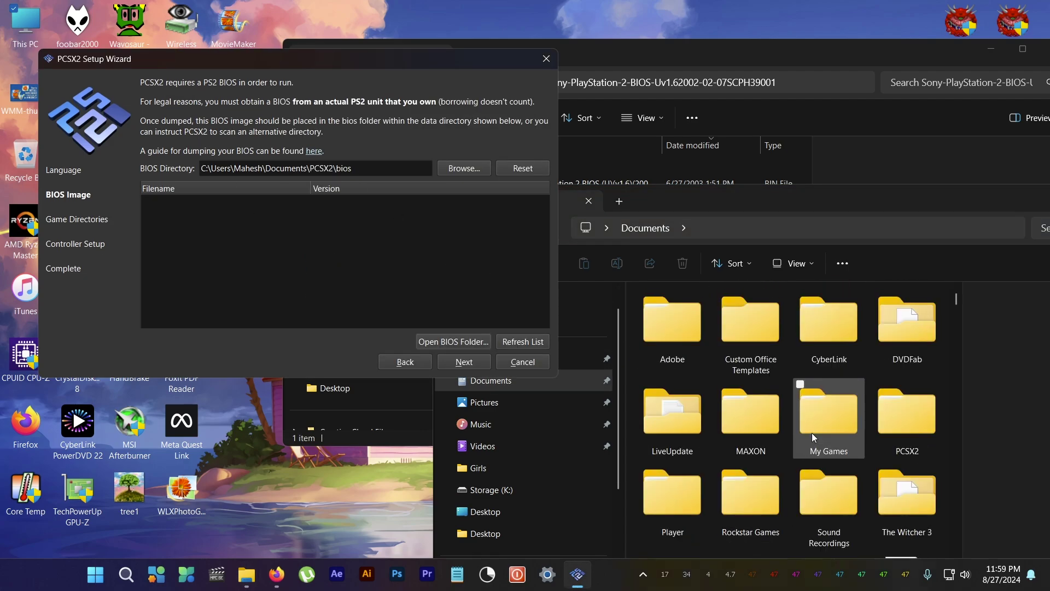
double_click(923, 424)
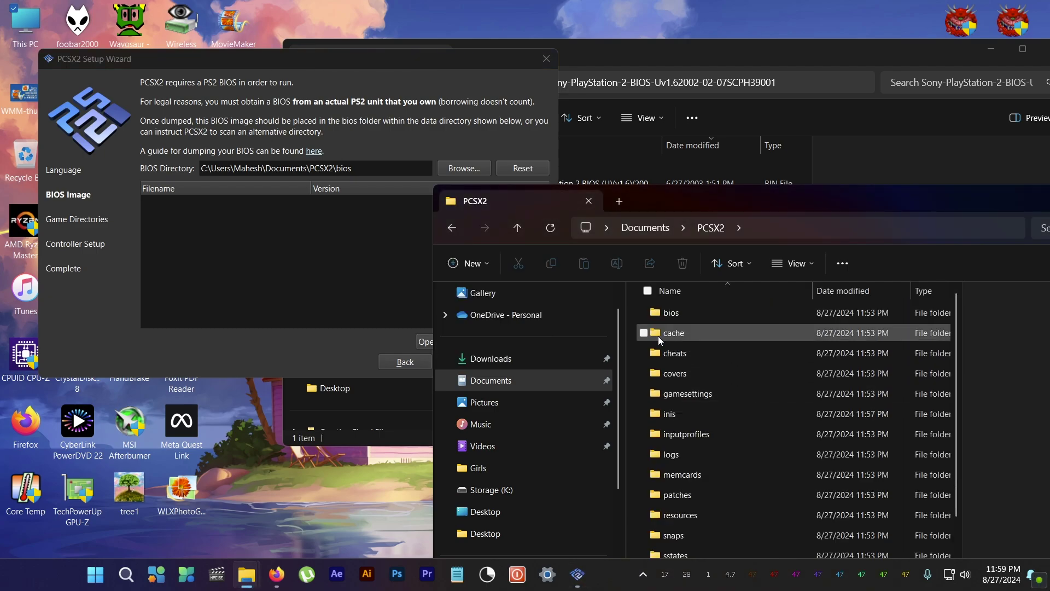
Move the extracted Sony PlayStation 2 BIOS (U)(v1.6) BIN file into the bios folder under Documents\PCSX2.
double_click(667, 315)
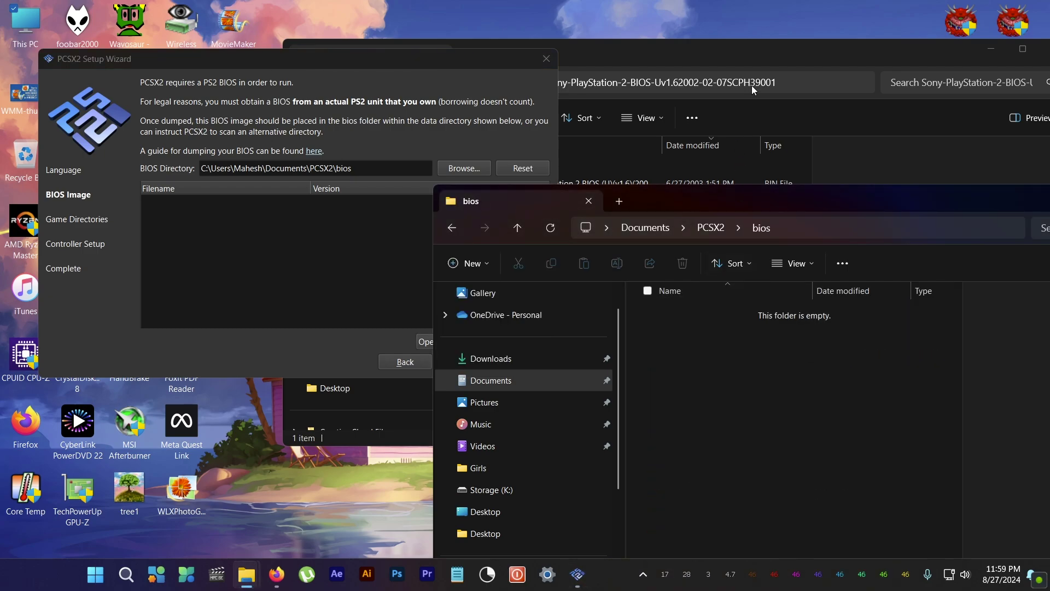
left_click(769, 54)
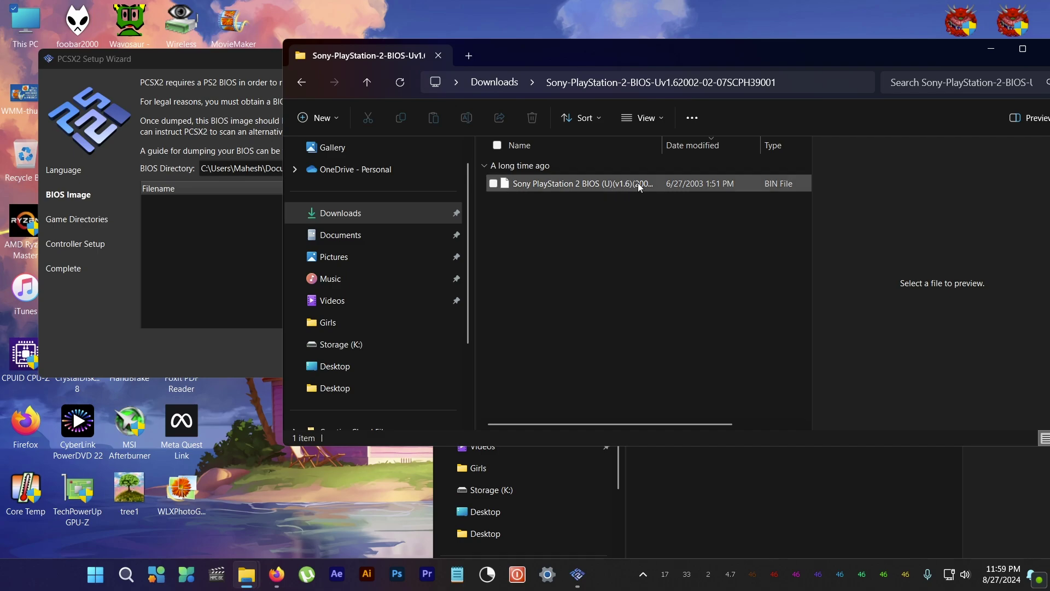
left_click_drag(638, 183, 789, 497)
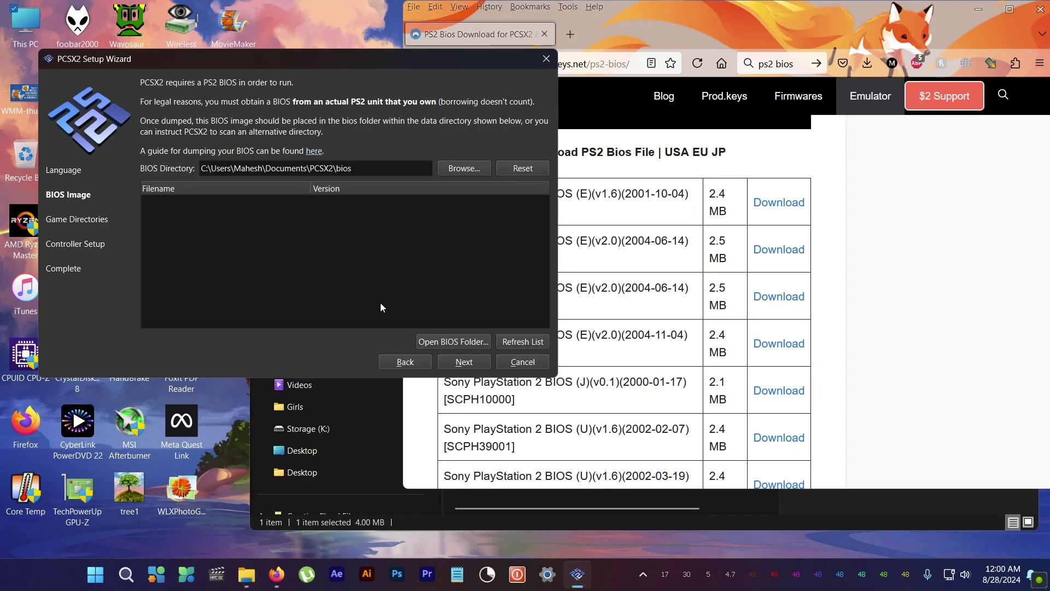
Refresh the wizard's BIOS list, select the USA v01.60 BIOS image and continue to the game directories page.
left_click(511, 346)
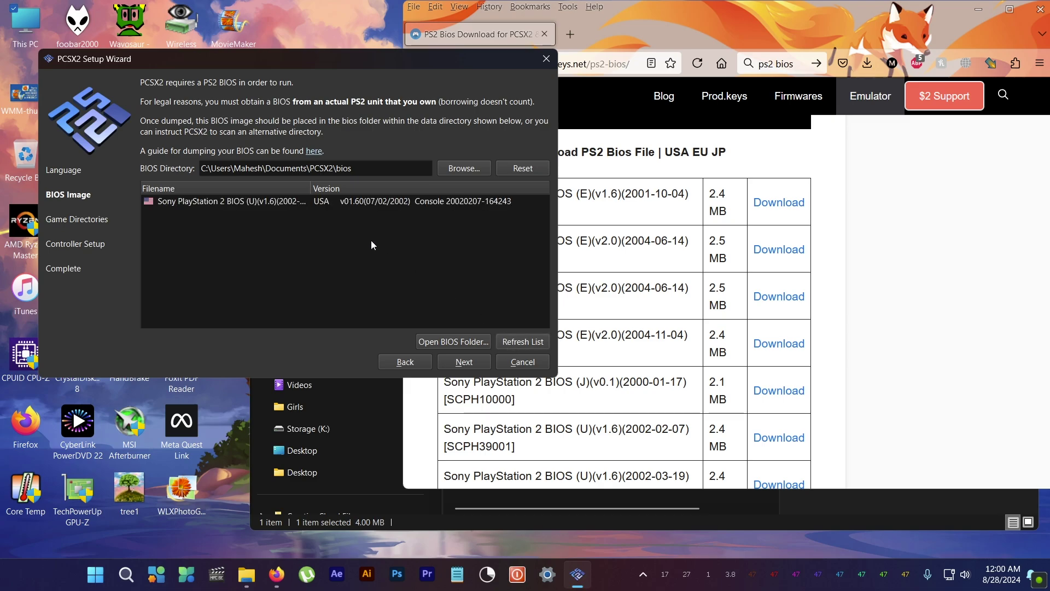
left_click(396, 202)
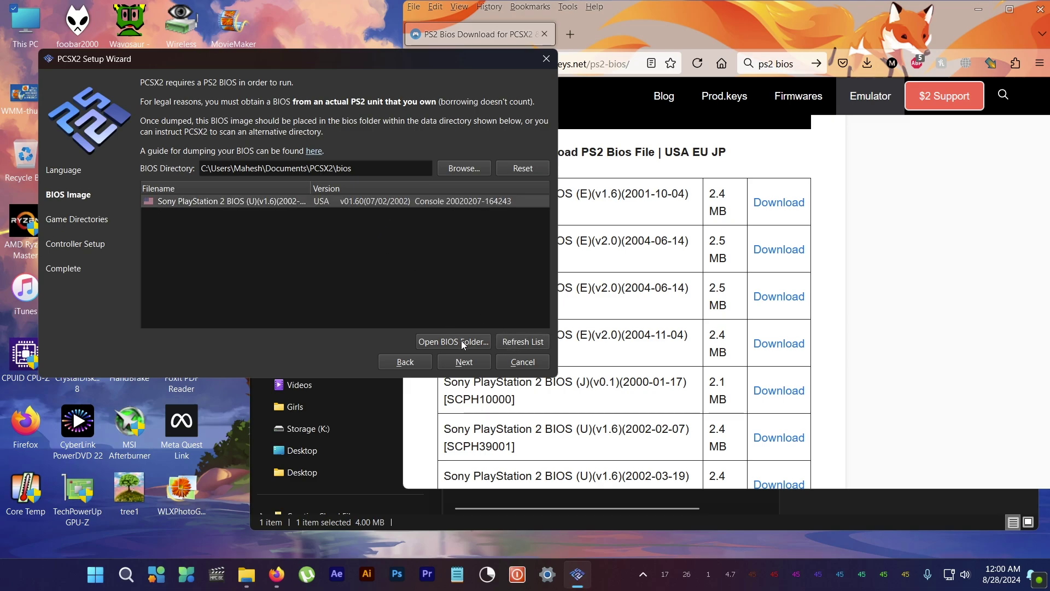
left_click_drag(362, 64, 429, 82)
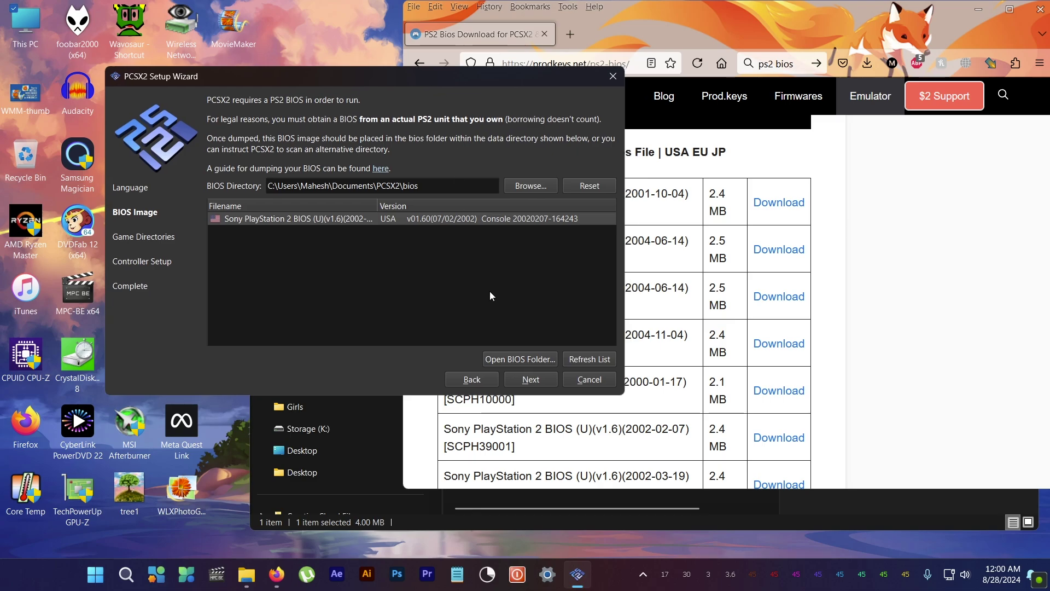
left_click(529, 383)
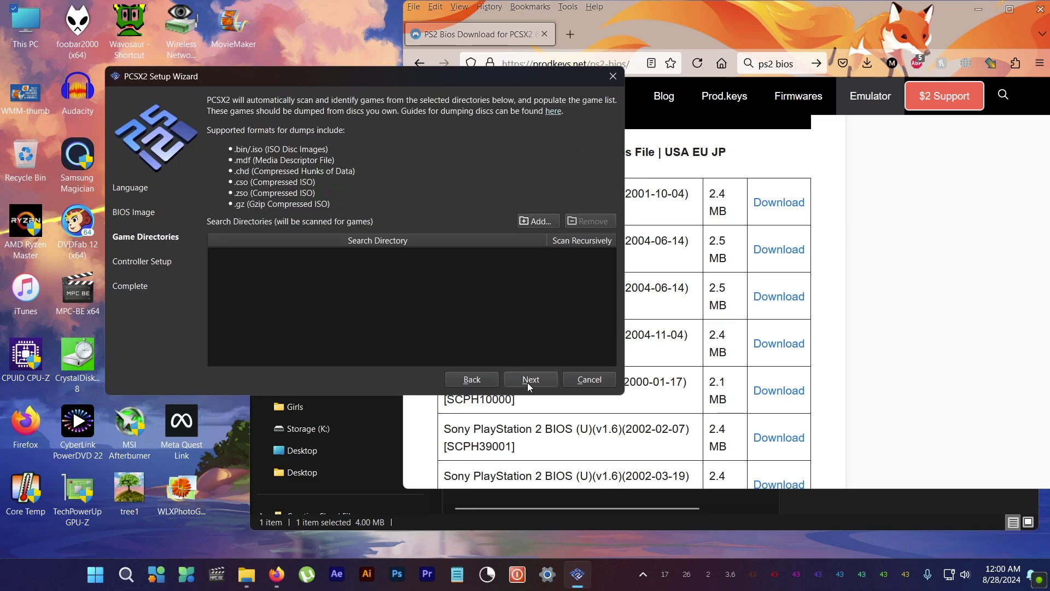
Close the browser window with the BIOS downloads and move the setup wizard toward the middle of the desktop.
left_click(775, 15)
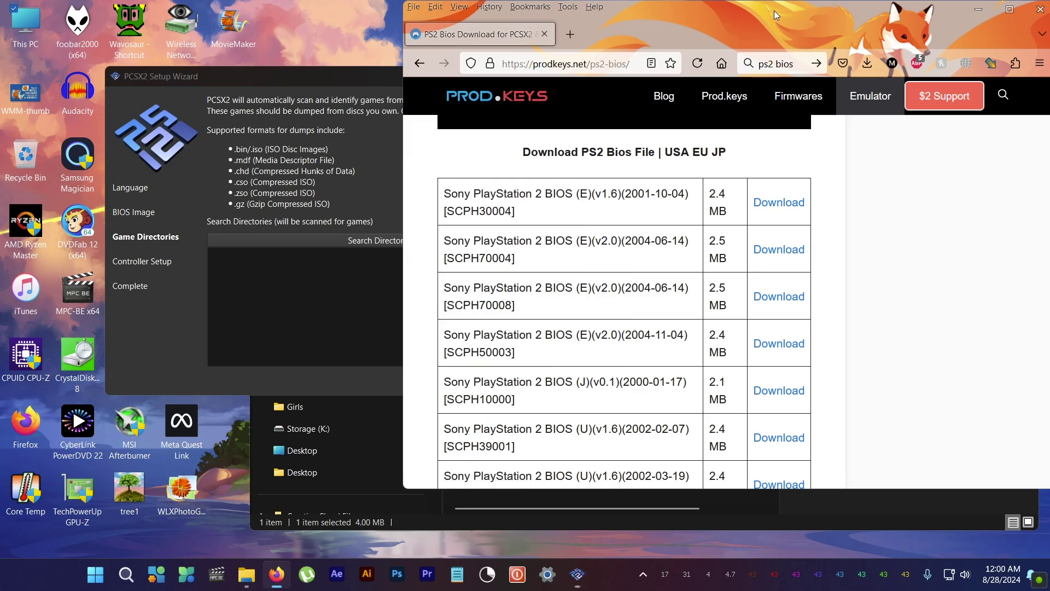
left_click(1040, 9)
left_click_drag(356, 76, 491, 102)
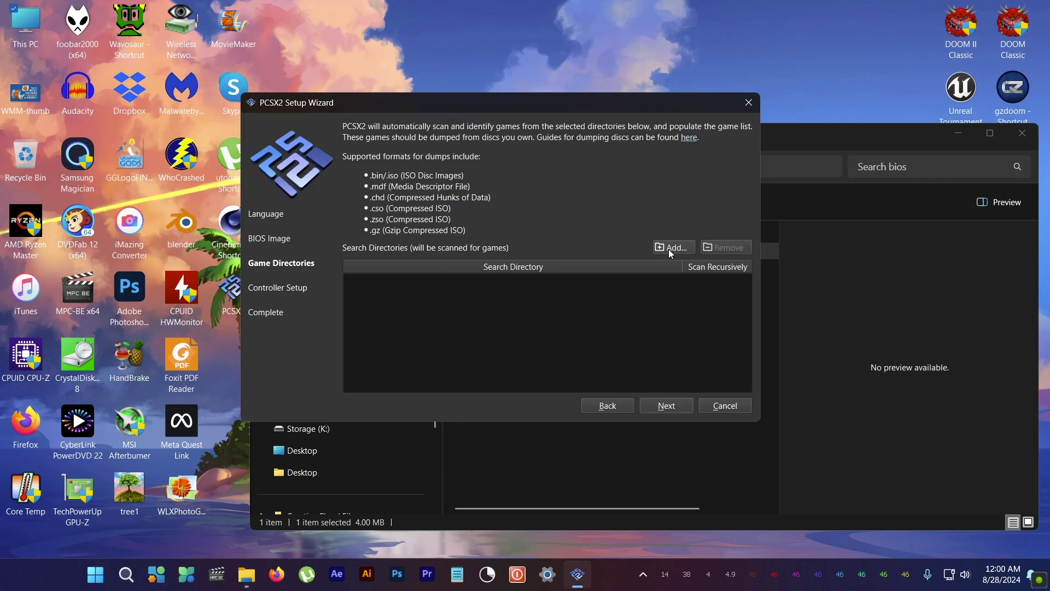
Add the Drakan - The Ancients' Gates (USA) folder from Downloads as a non-recursive game search directory and continue to controller setup.
left_click(671, 251)
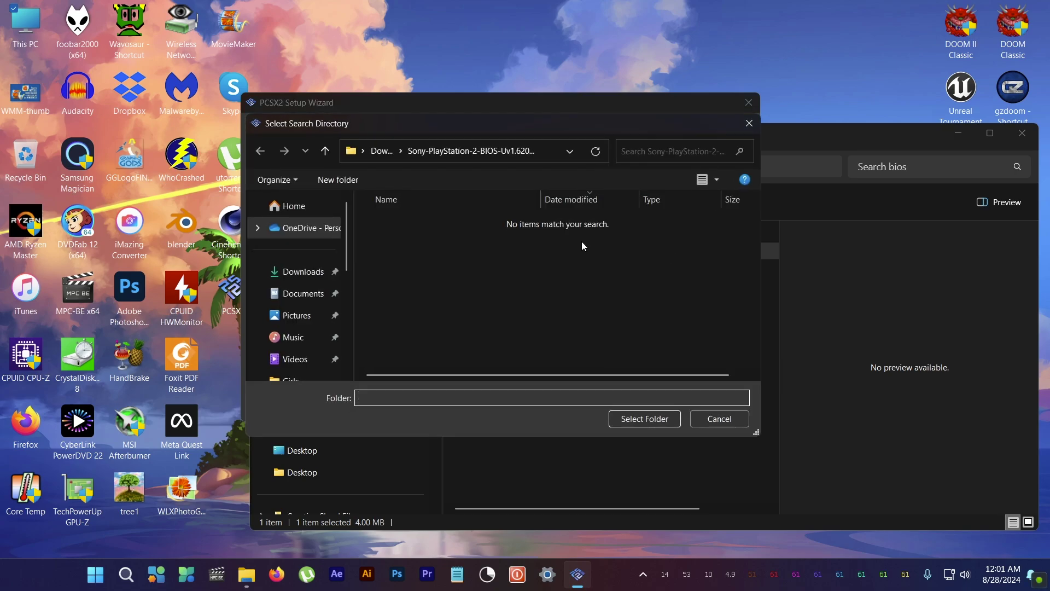
left_click(306, 272)
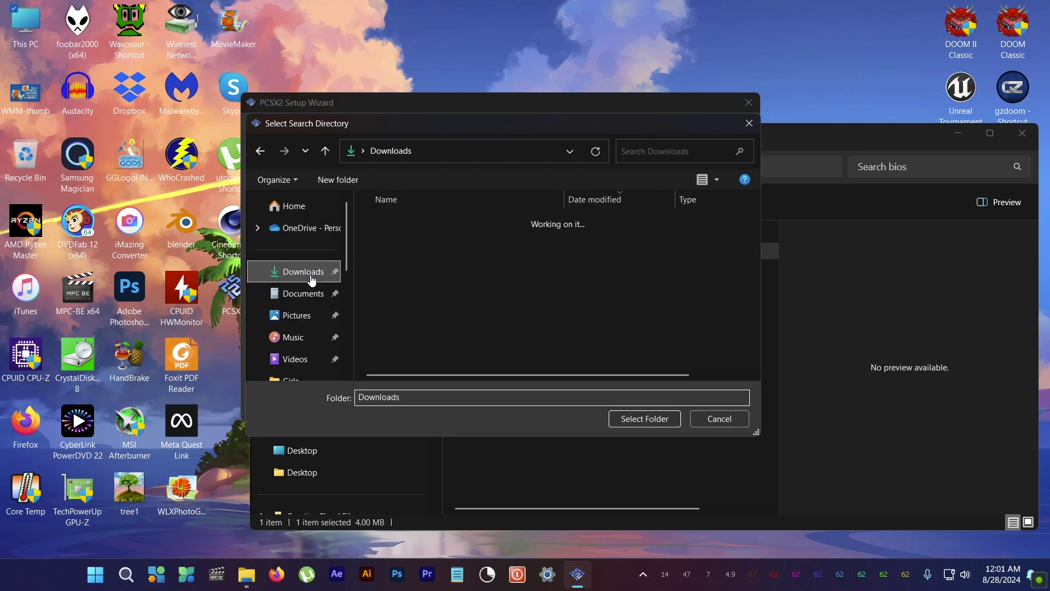
double_click(486, 259)
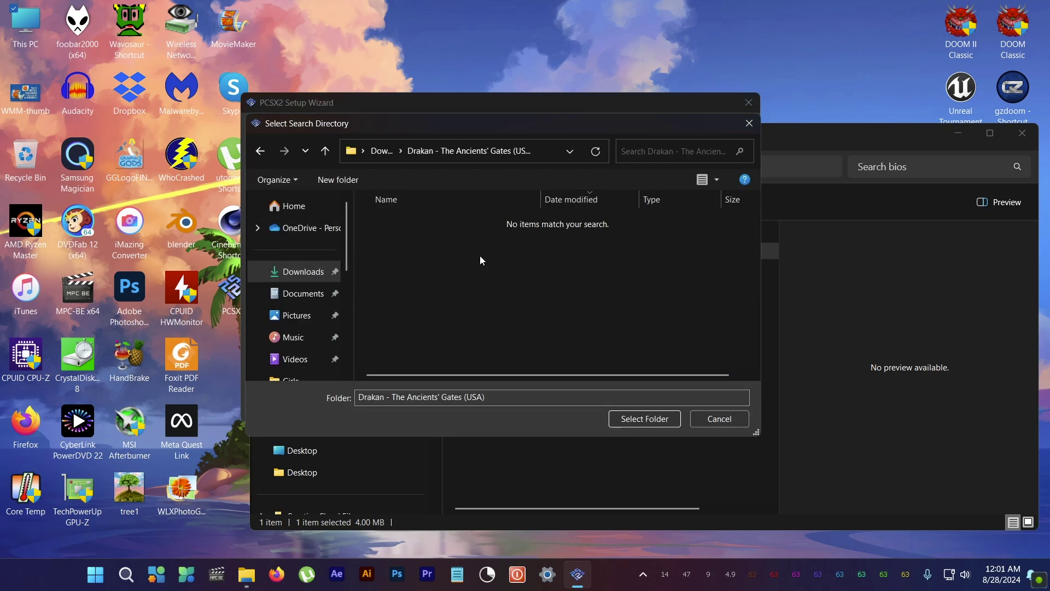
left_click(648, 423)
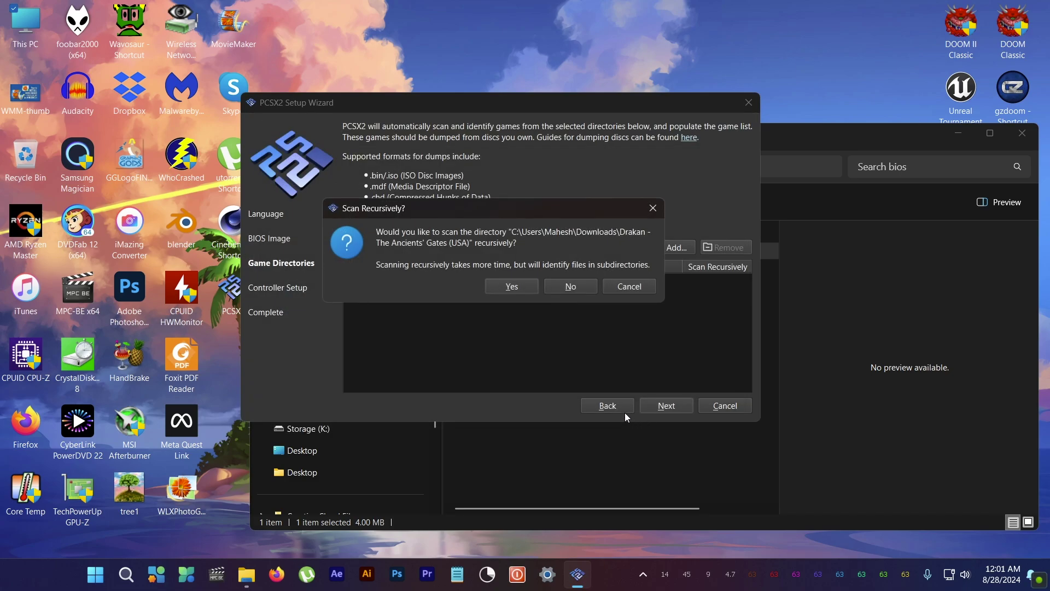
left_click(567, 294)
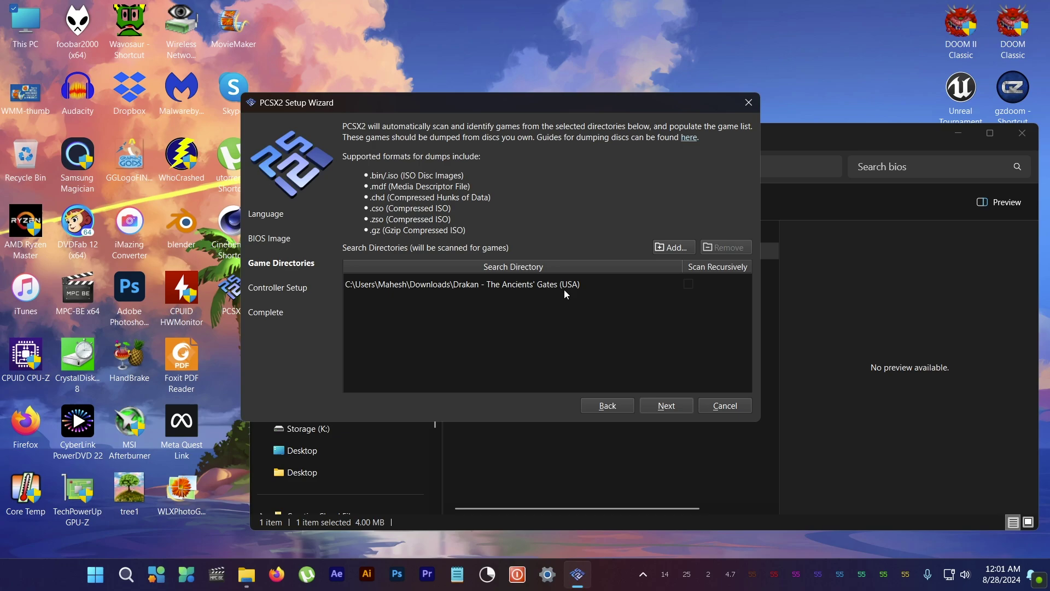
left_click(536, 286)
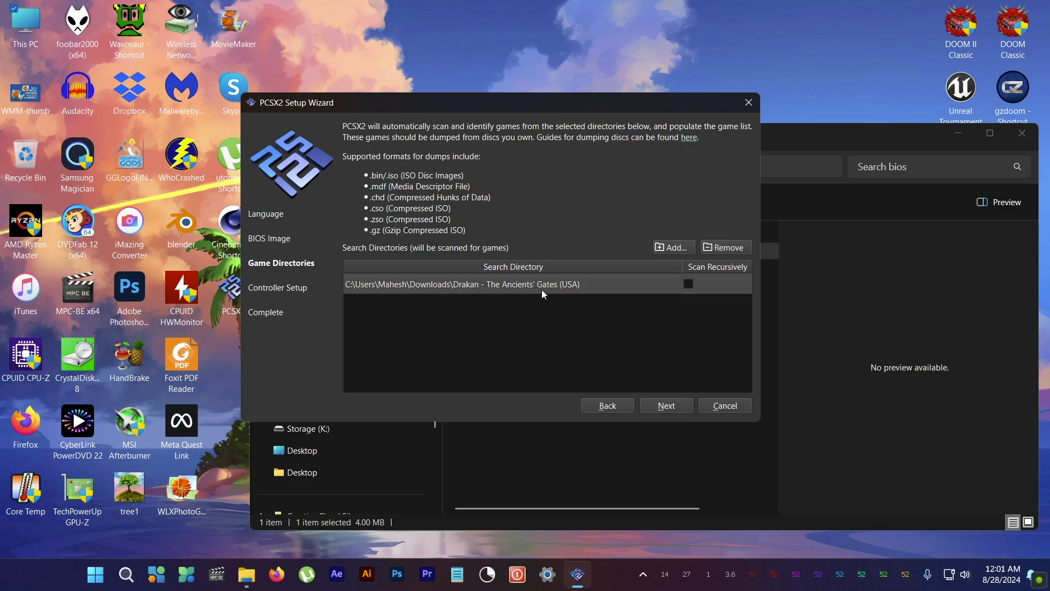
left_click(665, 412)
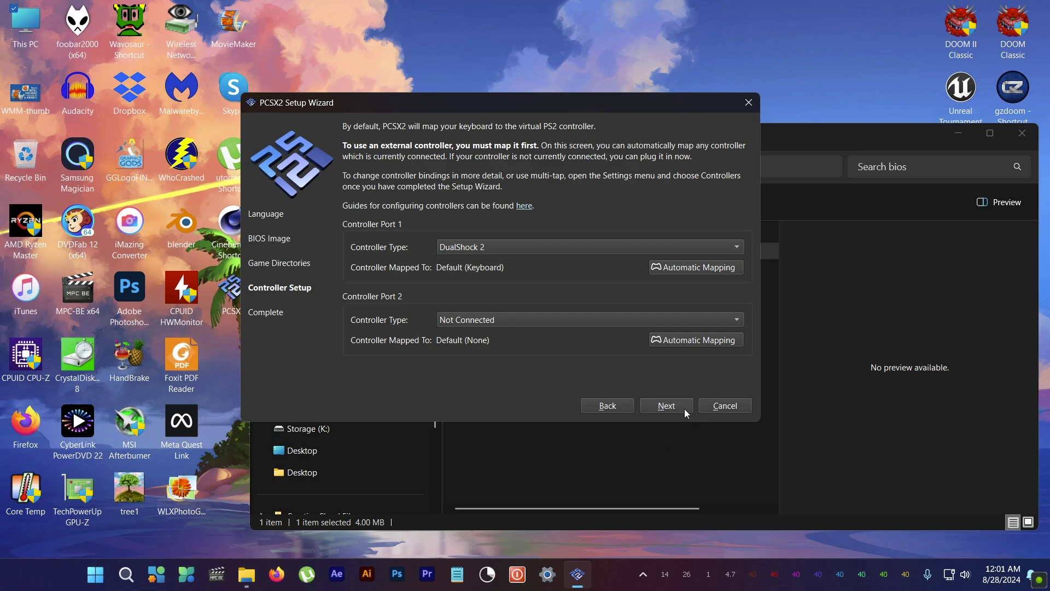
Keep the default controller setup, finish the setup wizard and close the leftover bios folder window.
left_click(680, 410)
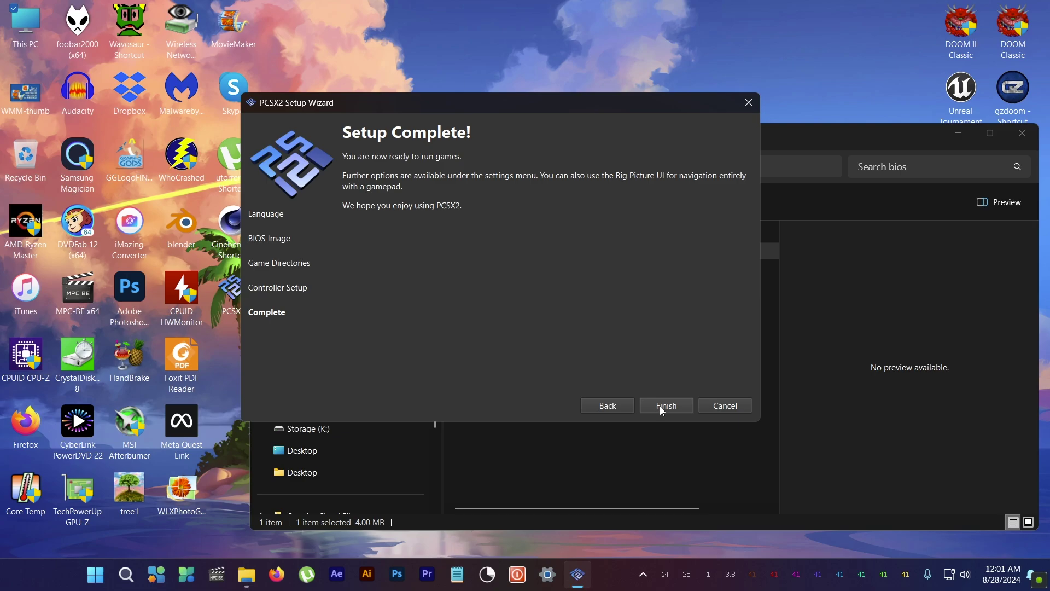
left_click(660, 406)
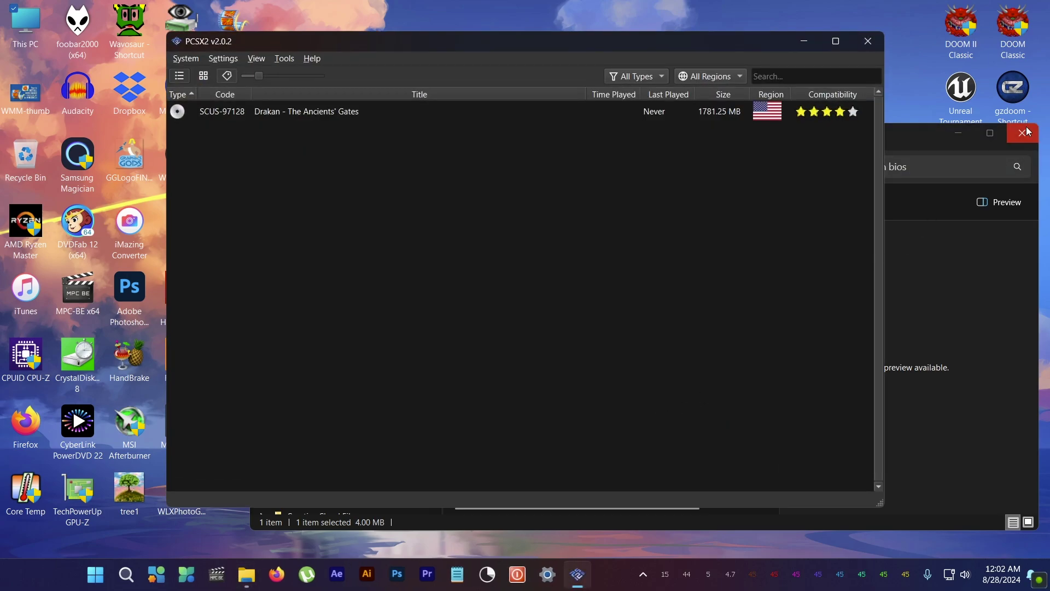
left_click(1028, 131)
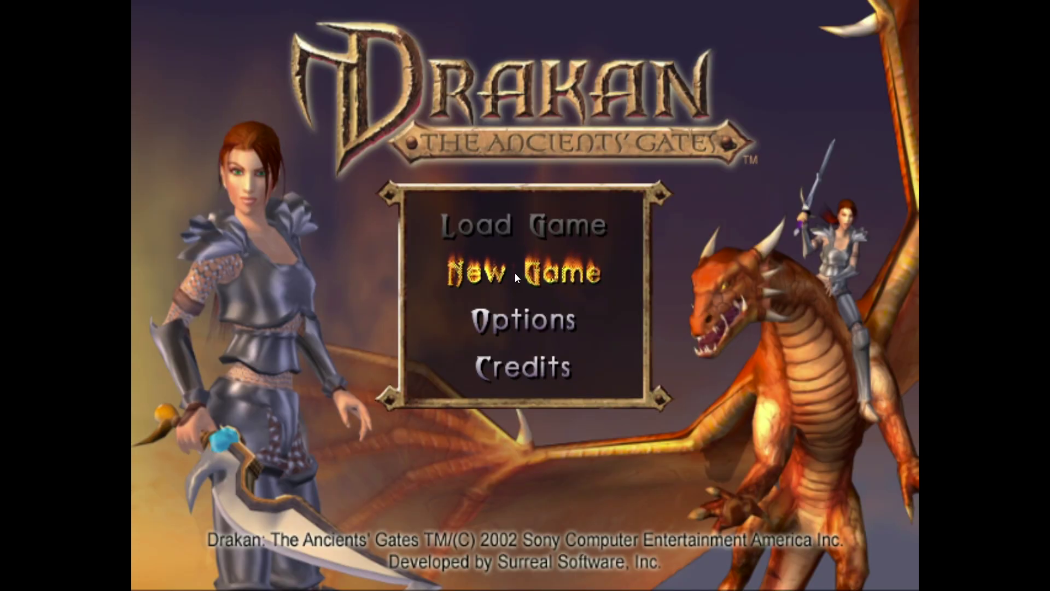
Examine the keyboard bindings in the controller settings from the in-game pause menu, covering the D-pad, face buttons and triggers.
key("alt+Return")
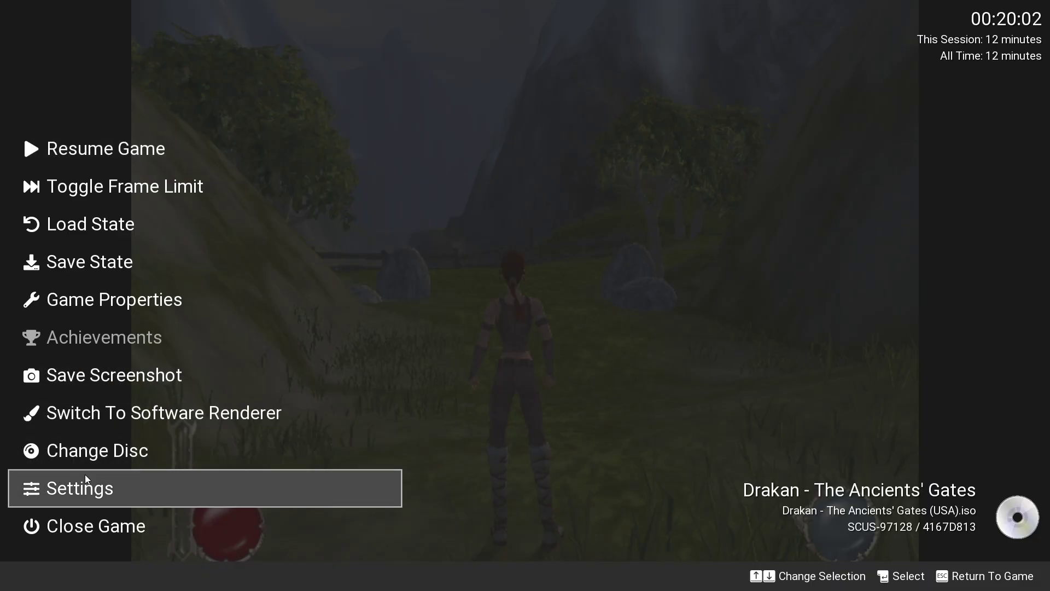
left_click(83, 477)
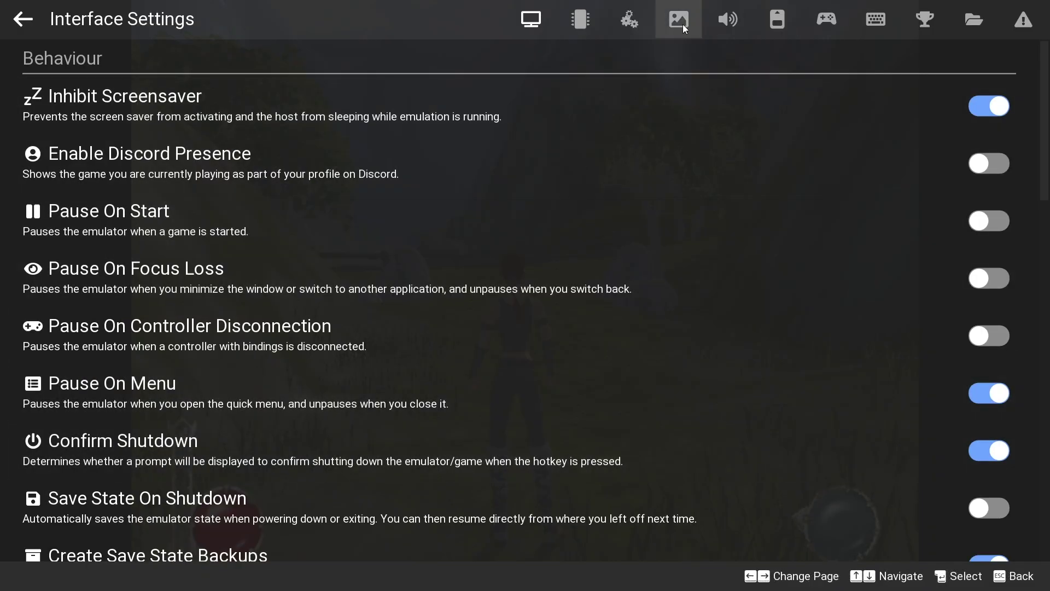
left_click(832, 22)
scroll(944, 343, "down", 10)
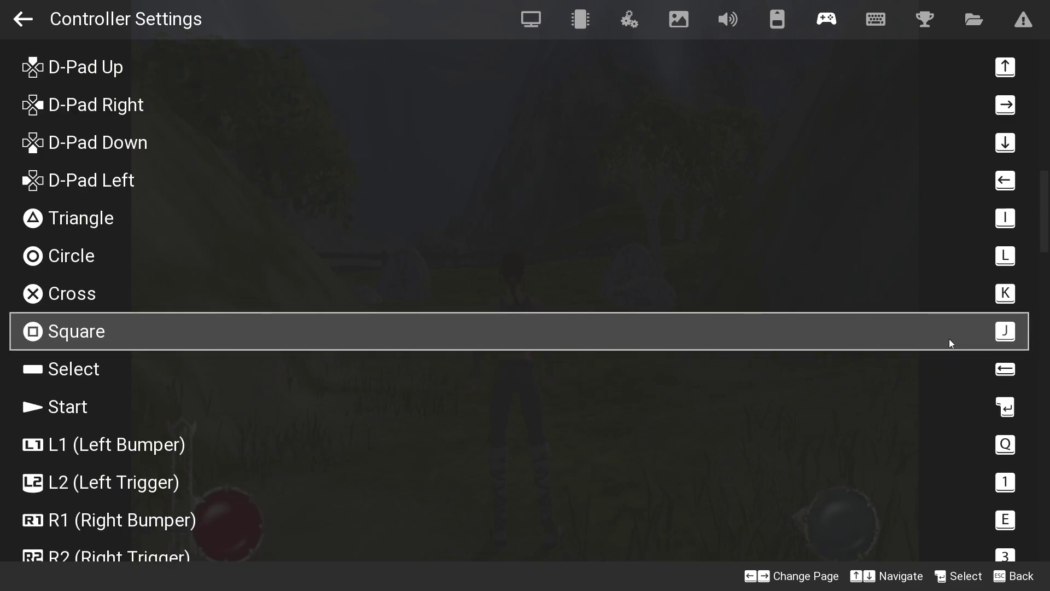
scroll(949, 343, "down", 3)
key("Escape")
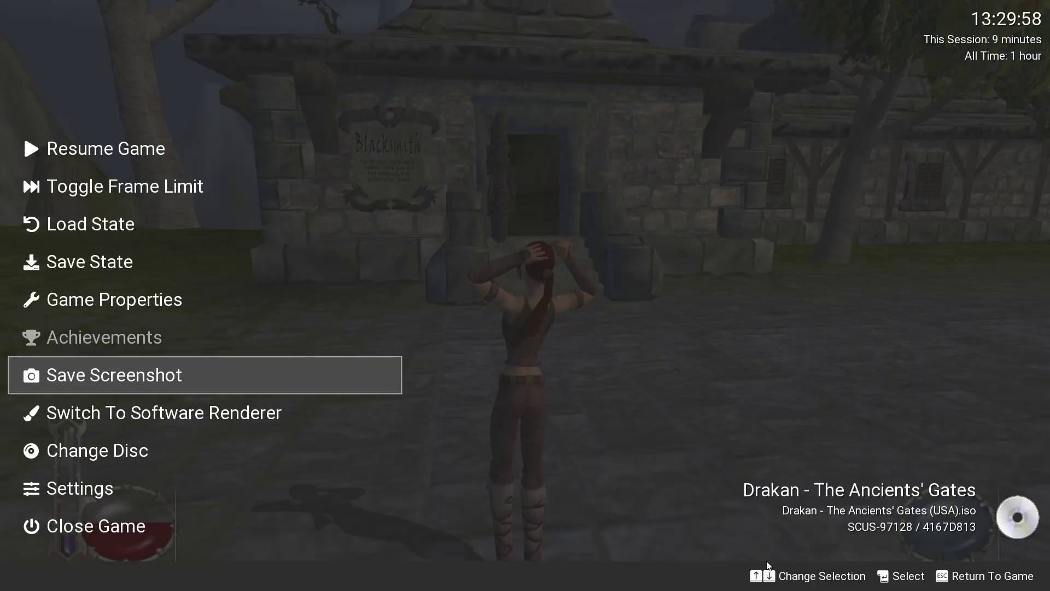
Open the graphics settings from the pause menu, check the Aspect Ratio choices and enable widescreen patches.
key("Down")
key("Down")
key("Down")
key("Return")
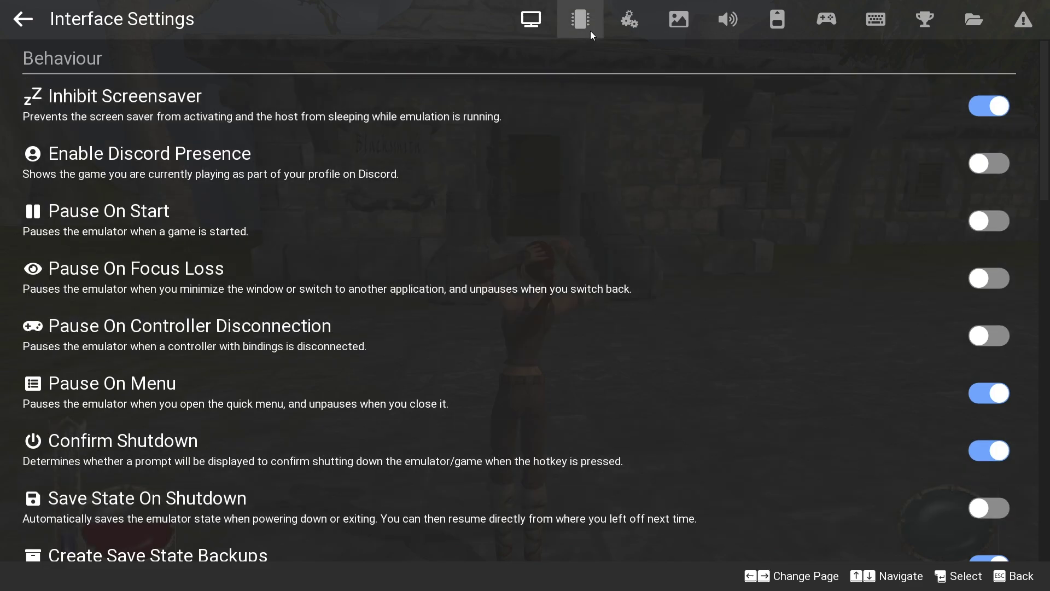
left_click(673, 22)
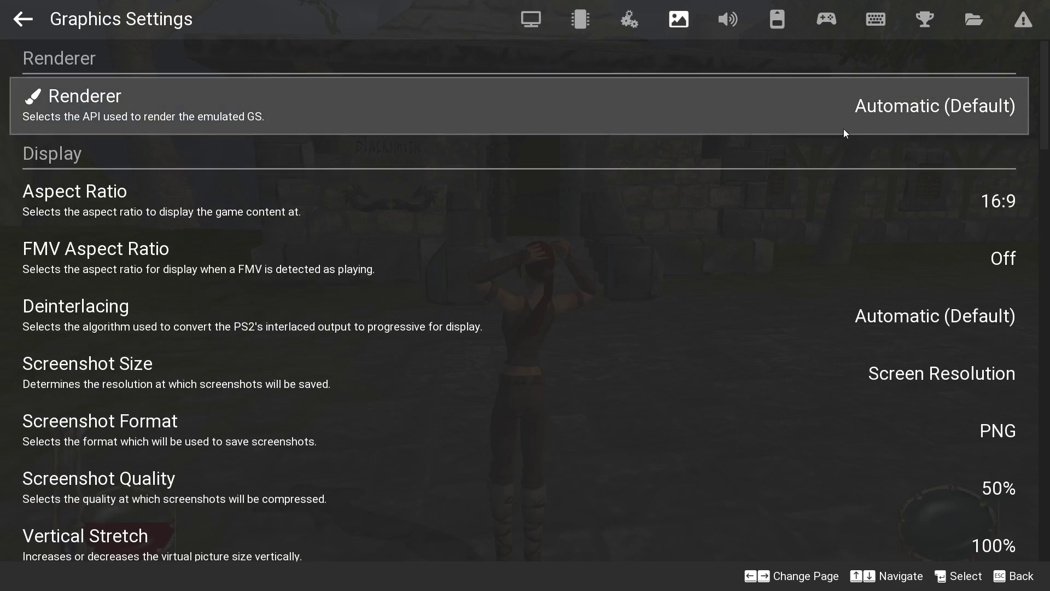
left_click(399, 196)
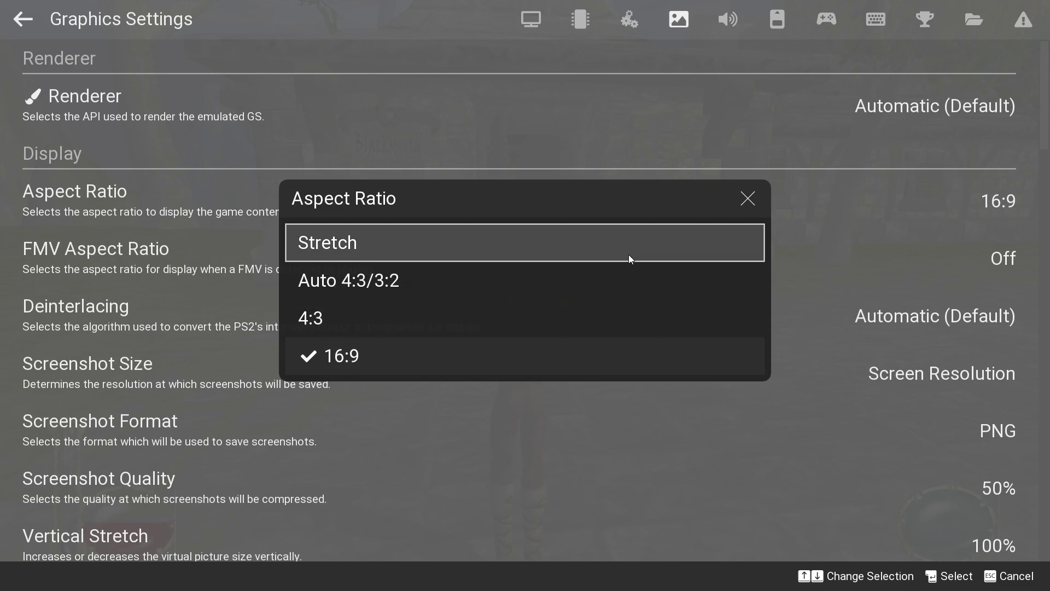
left_click(748, 200)
scroll(976, 353, "down", 5)
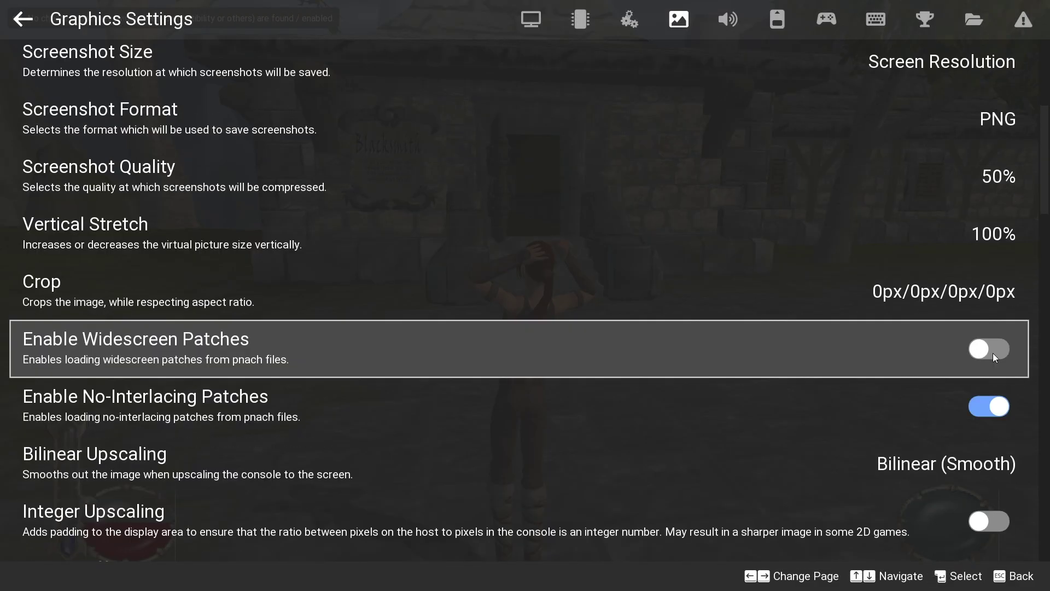
left_click(993, 353)
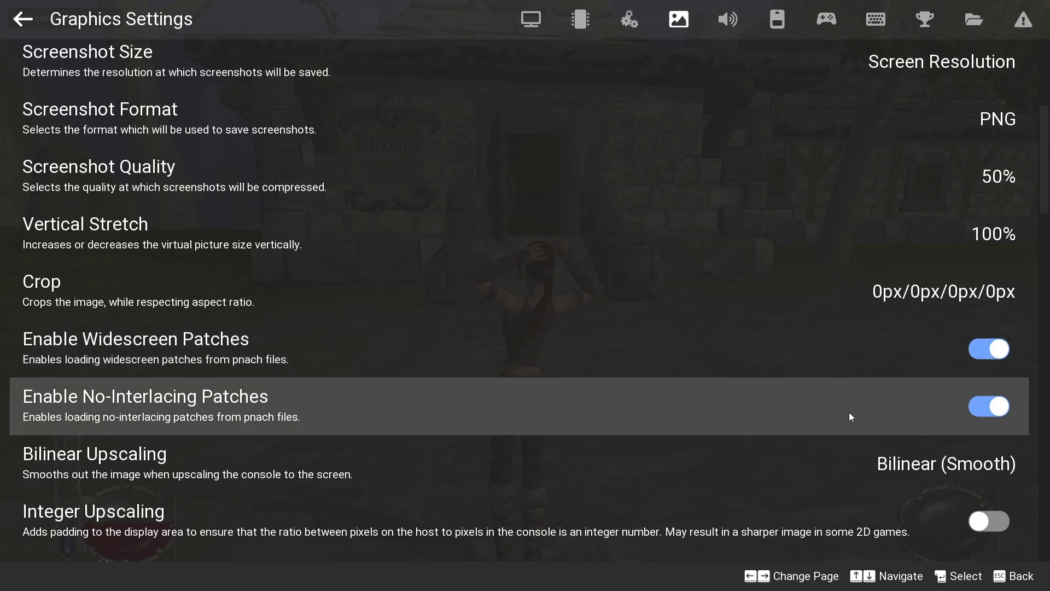
Examine the Bilinear Upscaling, Internal Resolution, texture filtering and post-processing settings, and return to the game.
scroll(483, 365, "down", 2)
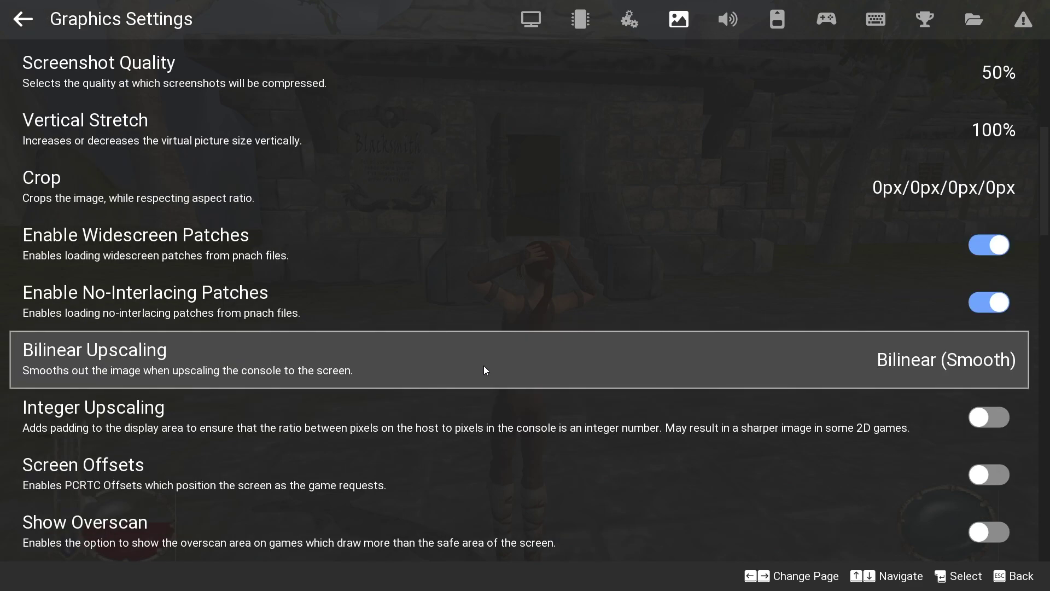
left_click(484, 370)
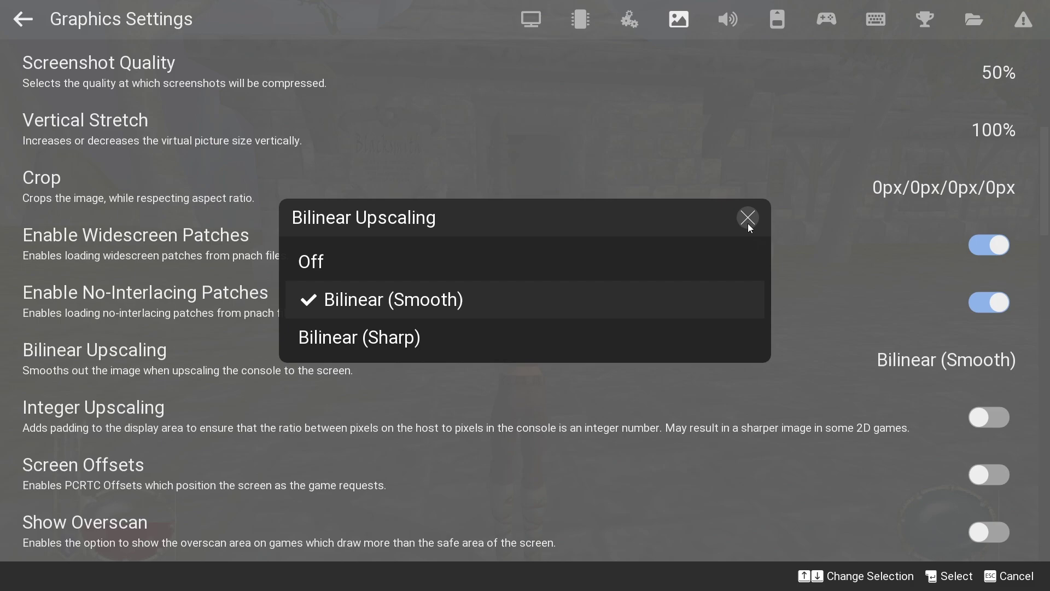
left_click(747, 218)
scroll(801, 355, "down", 5)
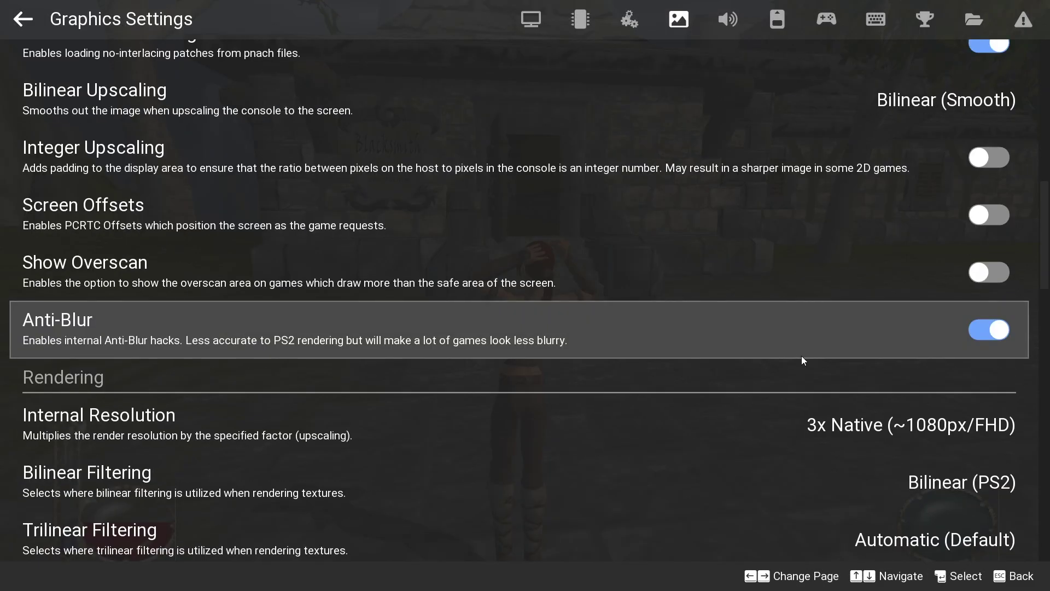
scroll(798, 356, "down", 3)
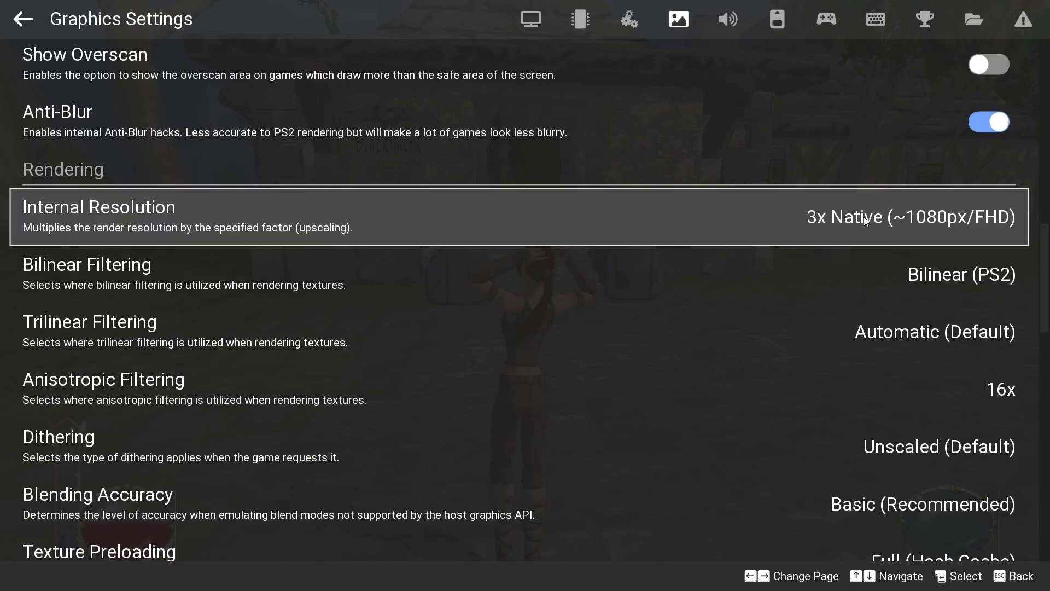
left_click(944, 234)
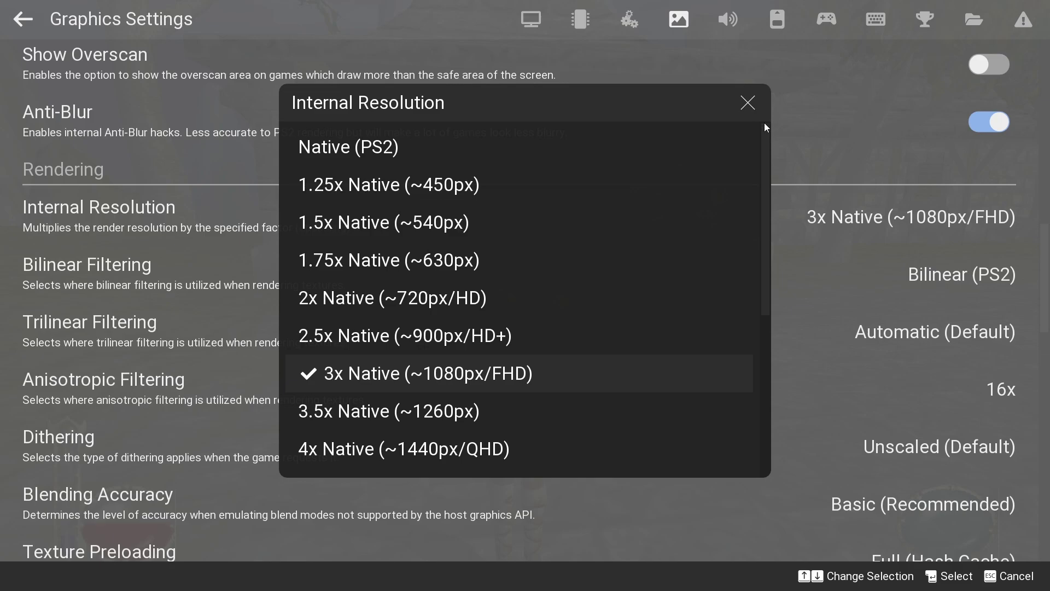
left_click(228, 238)
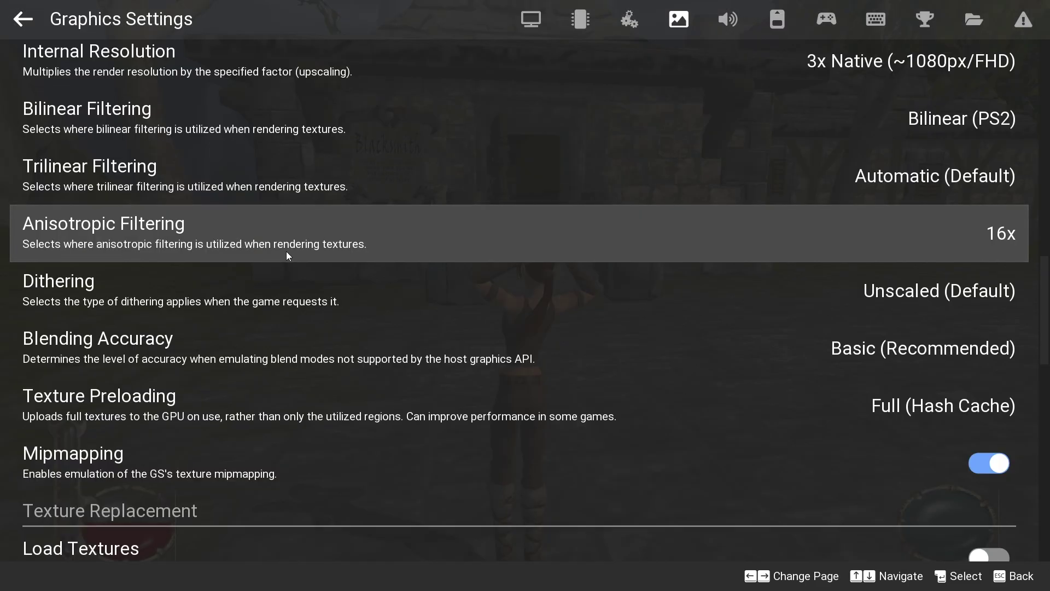
scroll(523, 329, "down", 10)
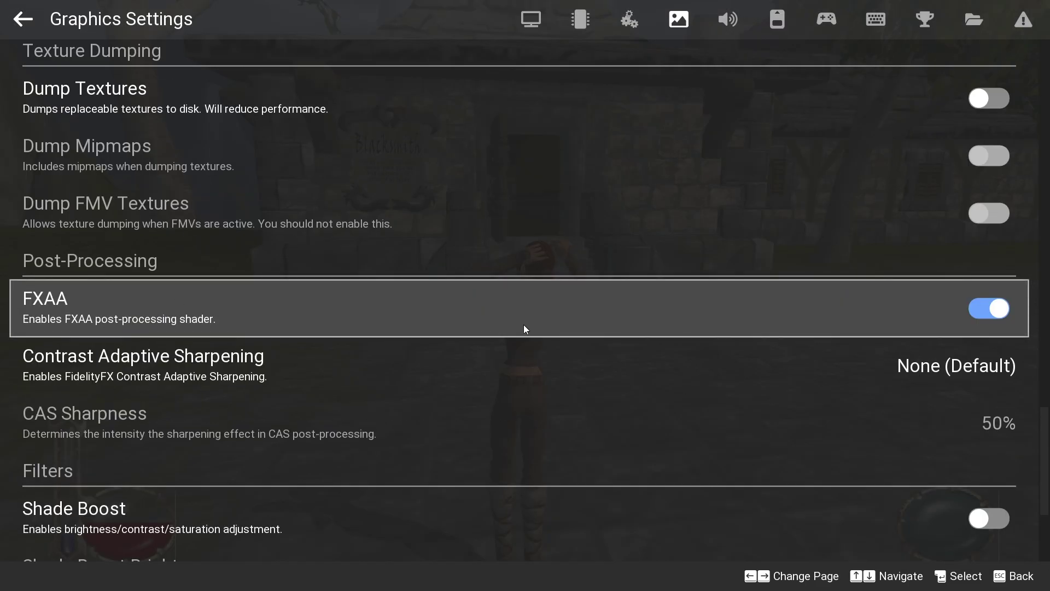
scroll(655, 380, "down", 3)
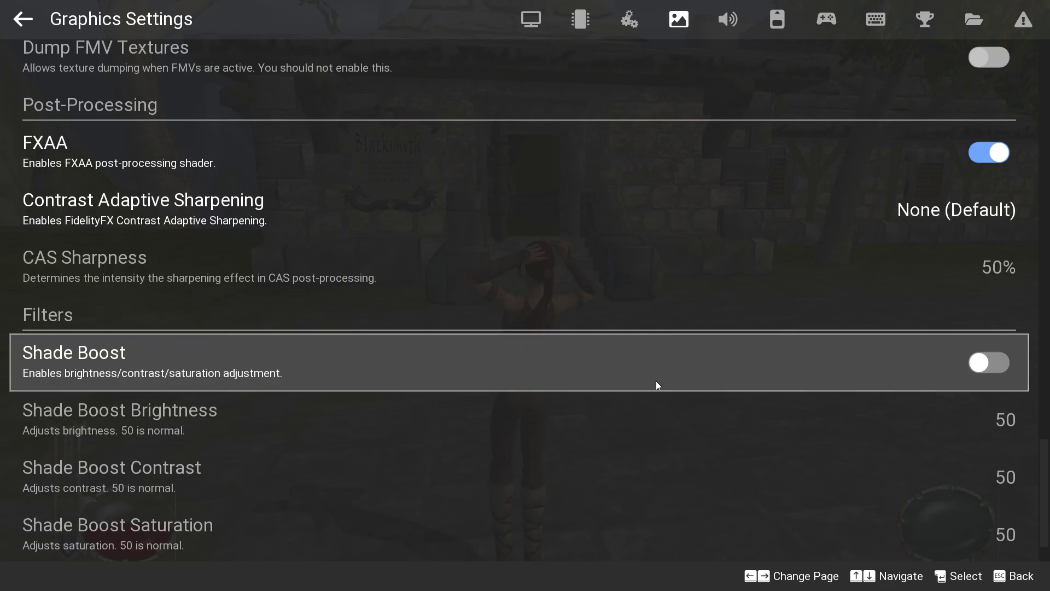
key("Escape")
key("w")
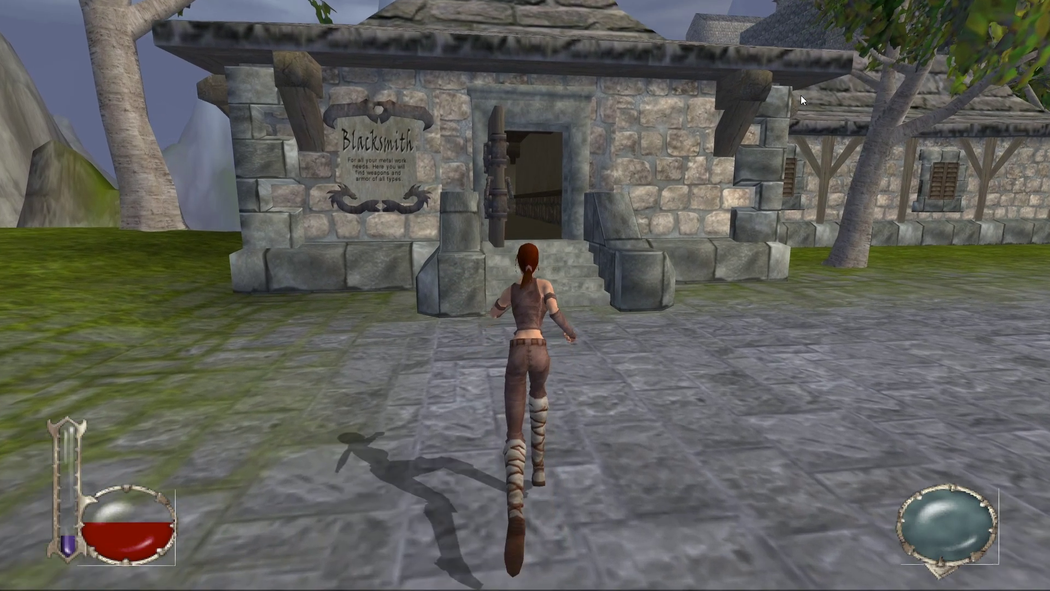